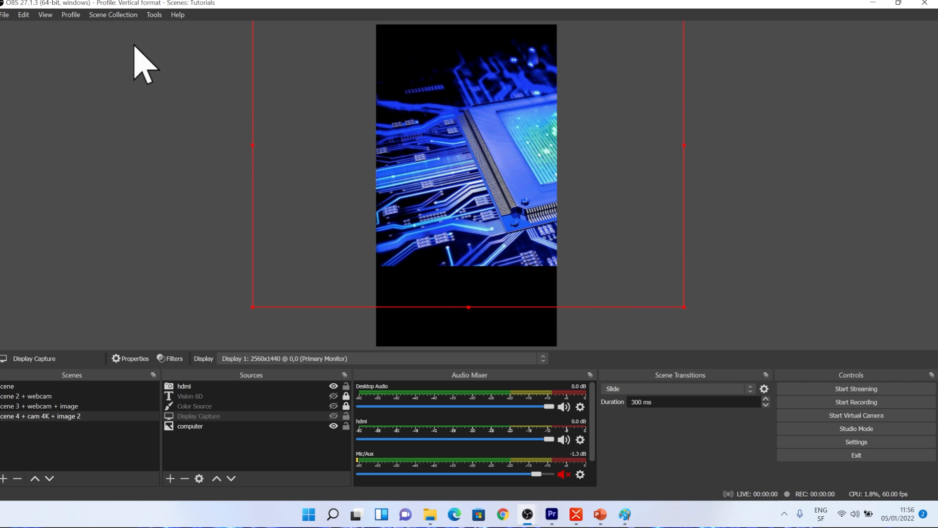
- Switch to the Tutorials profile profile
left_click(72, 14)
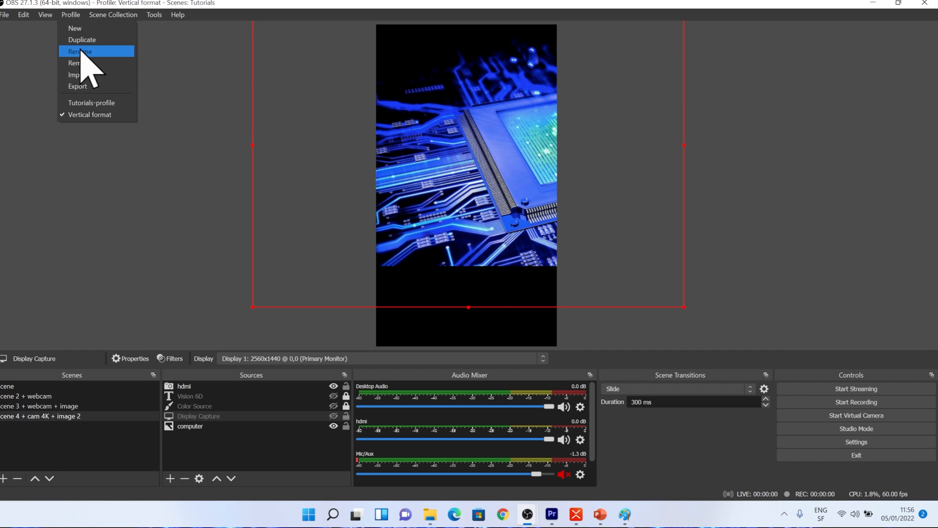
left_click(83, 103)
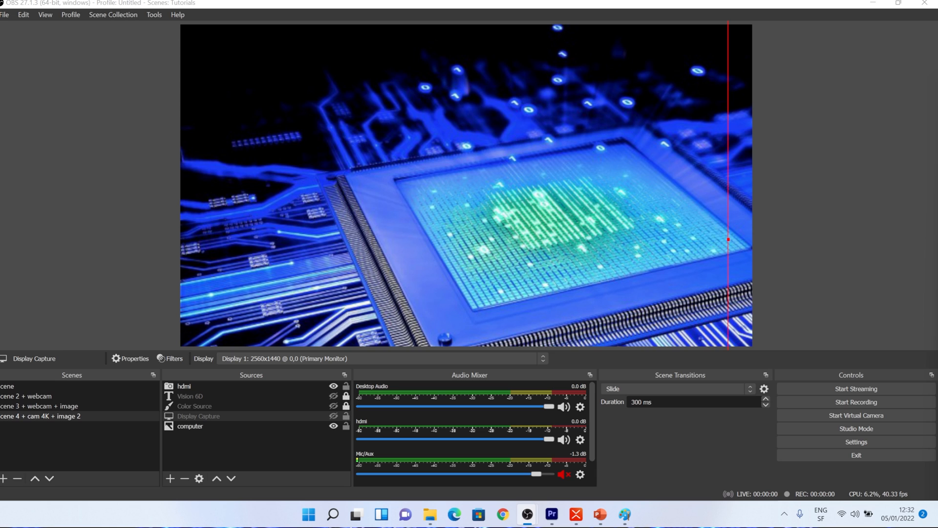
- Create a new profile named vertical format new with the auto-configuration wizard enabled
left_click(73, 16)
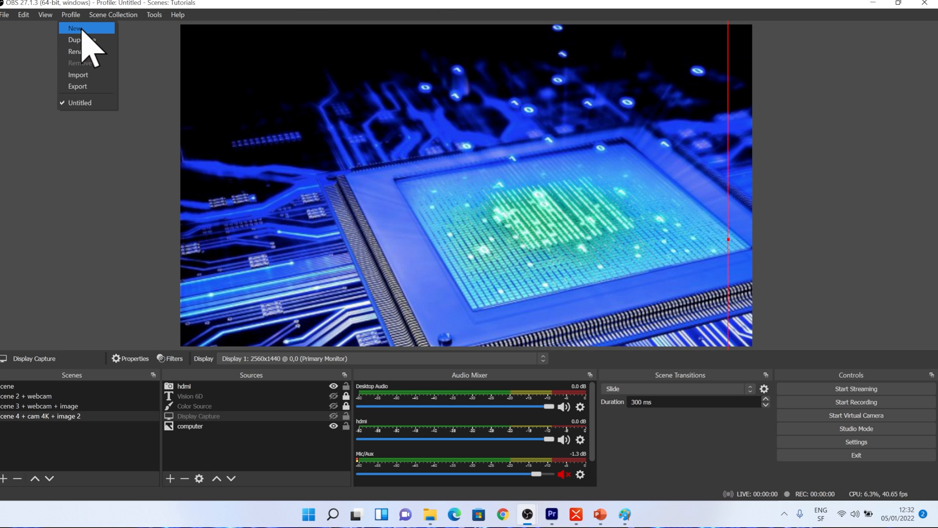
left_click(81, 29)
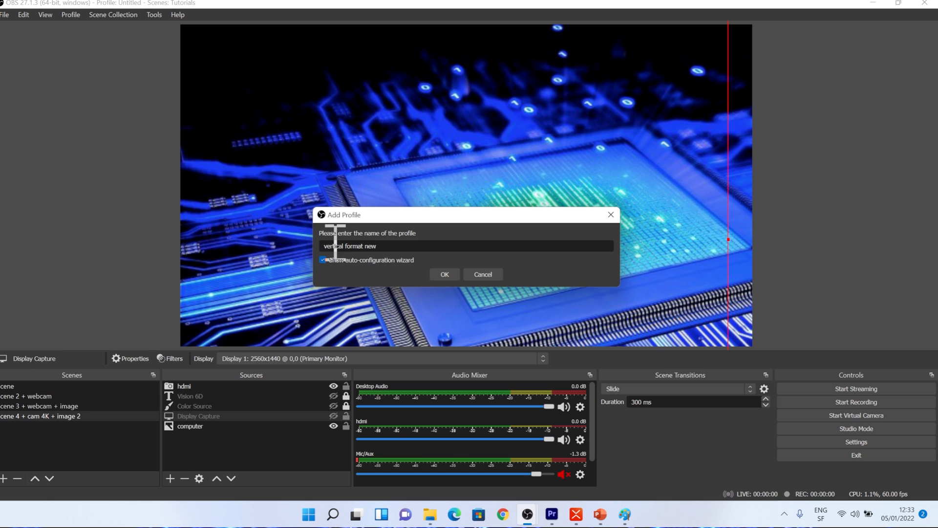
left_click(444, 274)
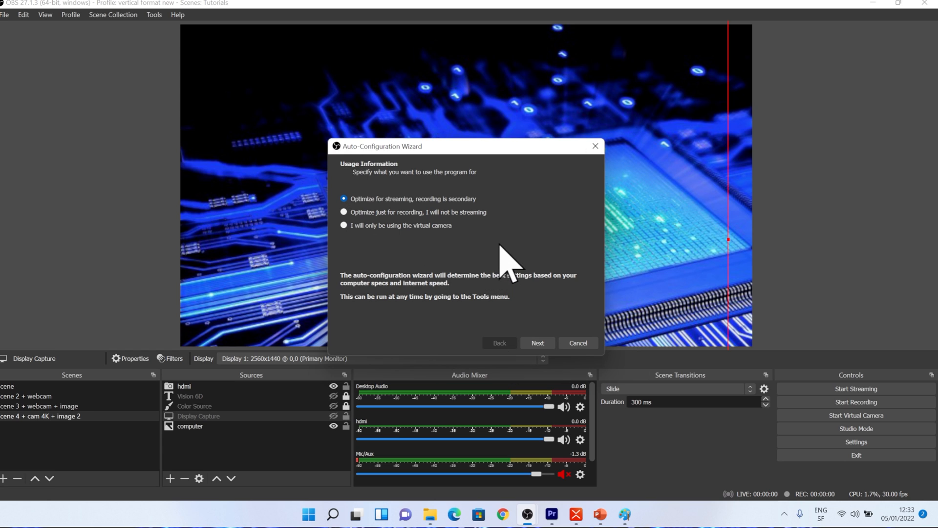
- Run the auto-configuration wizard optimizing just for recording with a 1920x1080 base resolution, and apply its settings
left_click(343, 212)
left_click(549, 343)
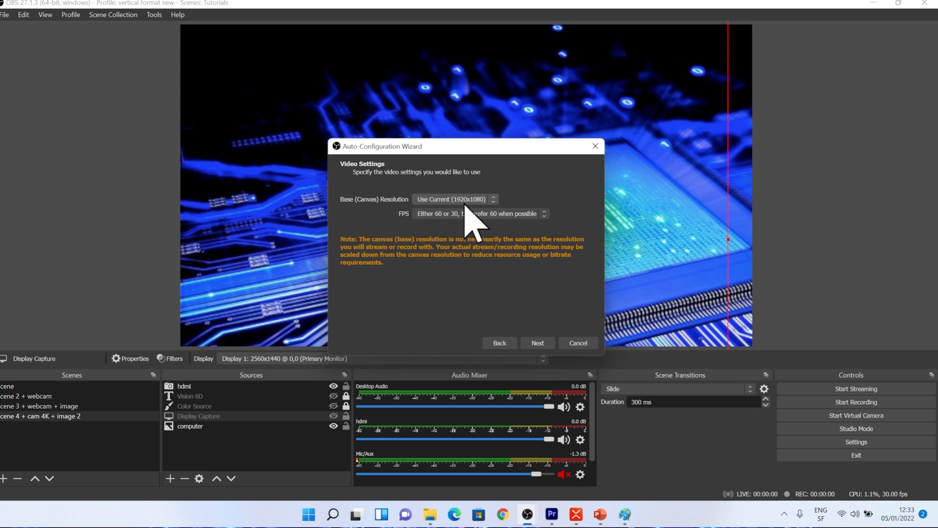
left_click(493, 200)
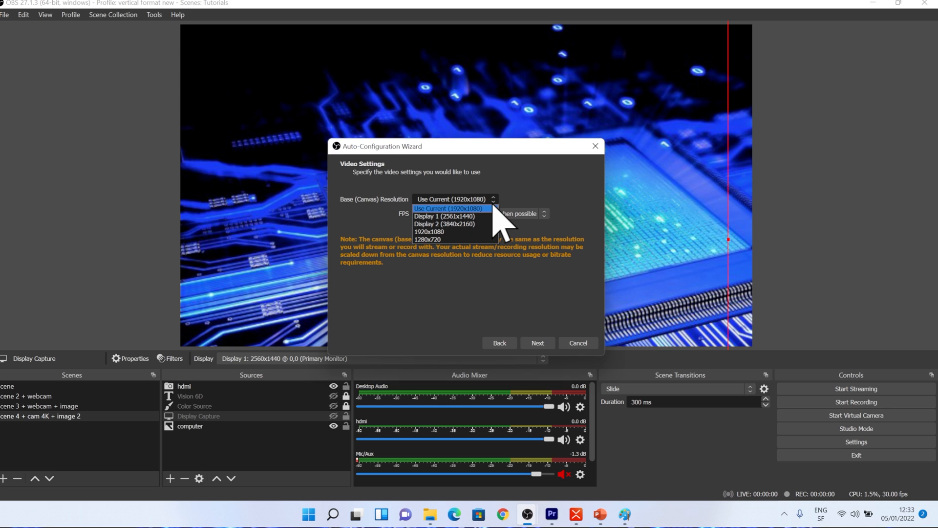
left_click(445, 233)
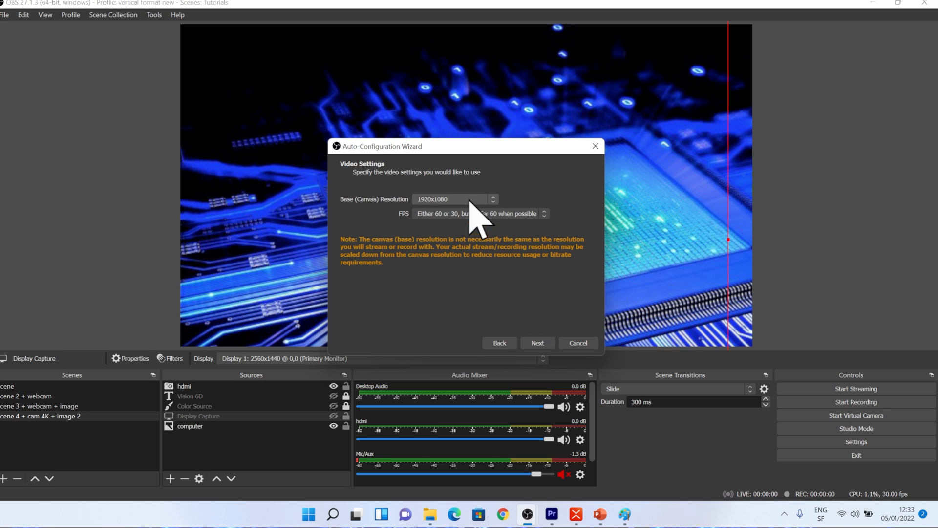
left_click(543, 342)
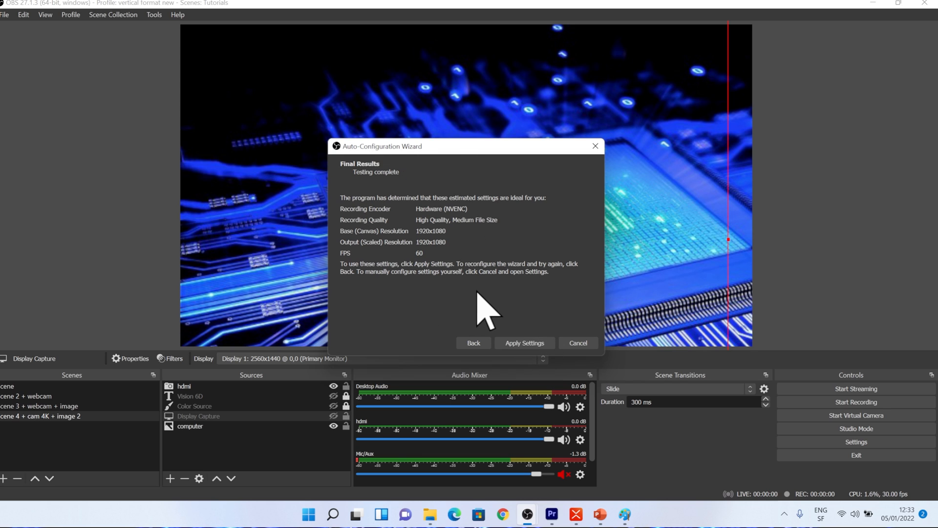
left_click(525, 343)
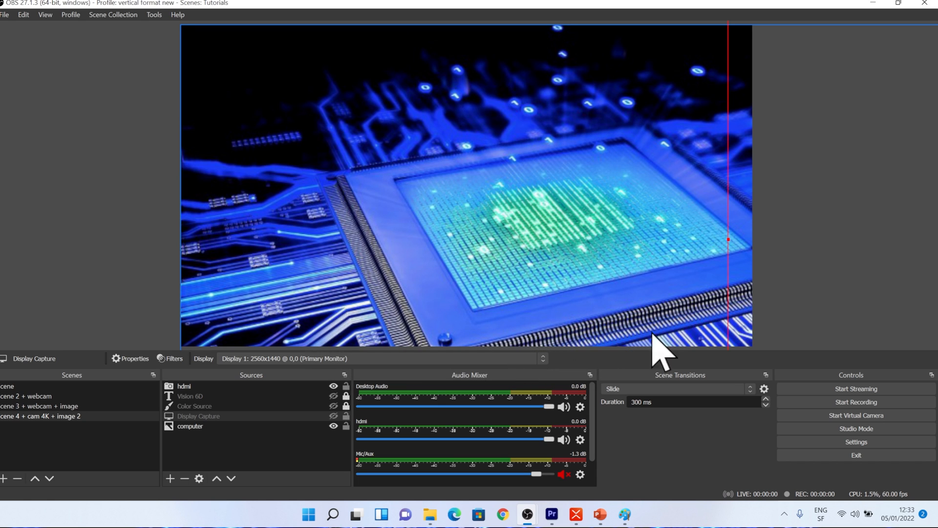
- In the video settings, set the base canvas resolution to 1080x1920
left_click(830, 444)
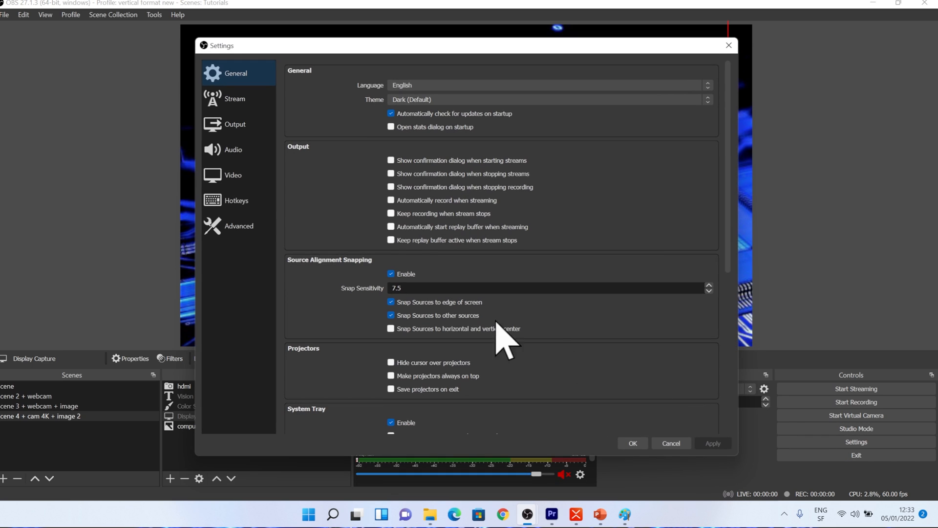
left_click(239, 179)
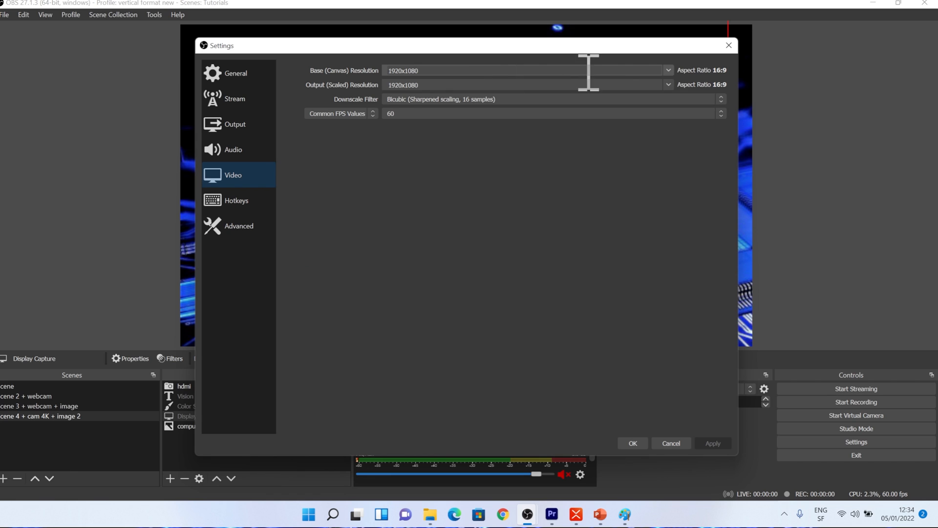
left_click(668, 70)
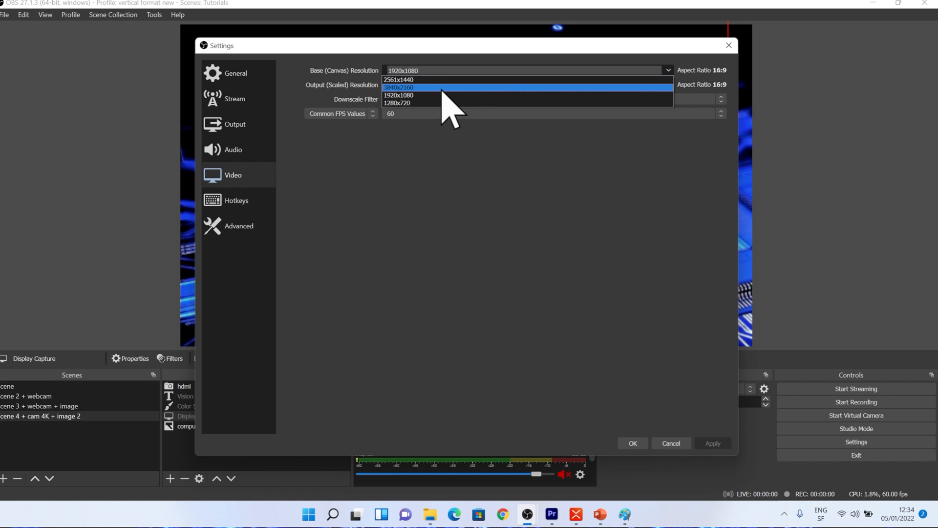
left_click(422, 70)
key("BackSpace")
type("1080x1")
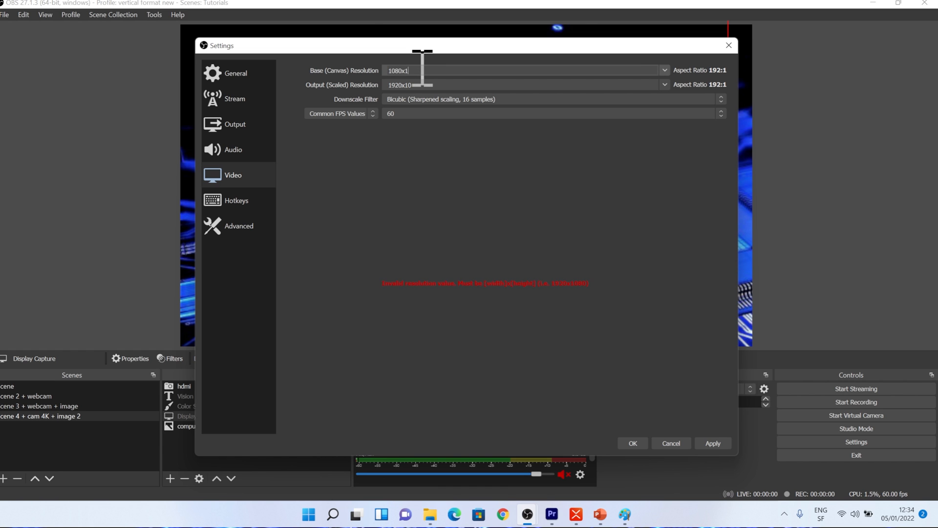
type("920")
key("Return")
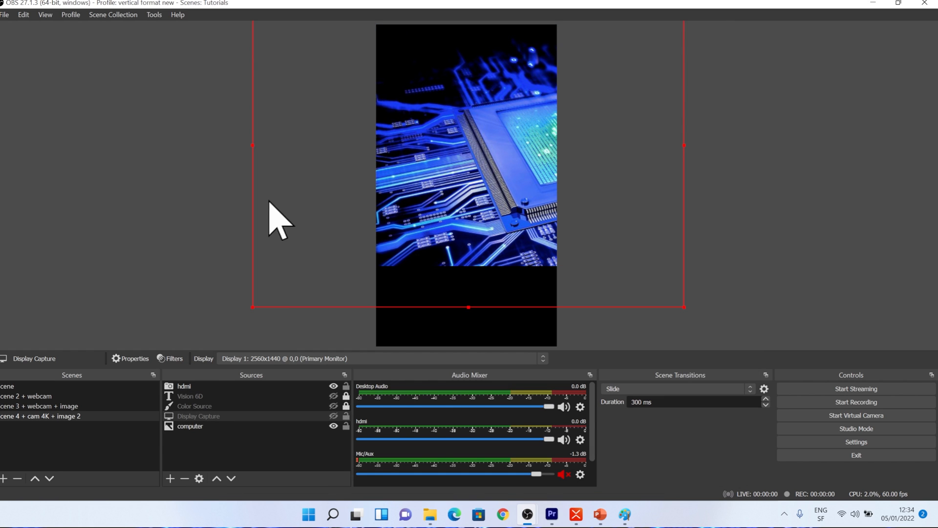
- In the video settings, set the output scaled resolution to 1080x1920 and apply
left_click(860, 442)
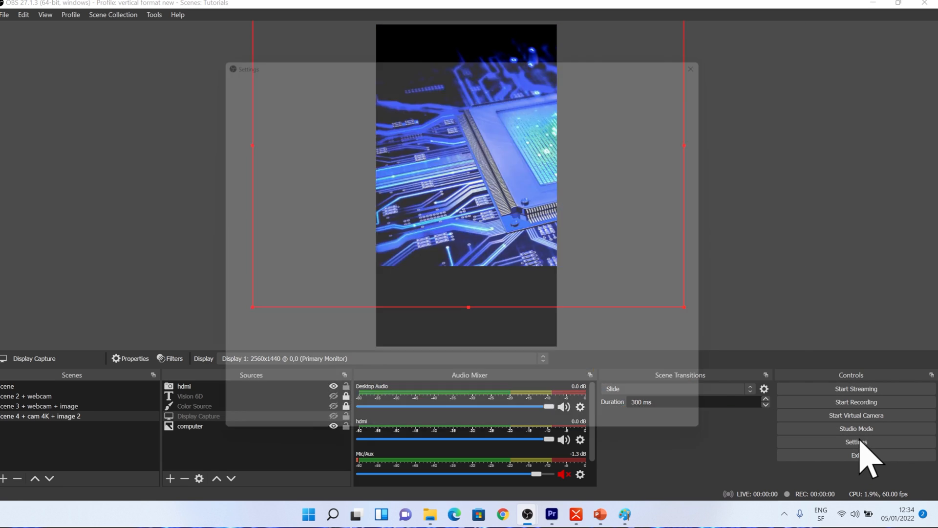
left_click(230, 177)
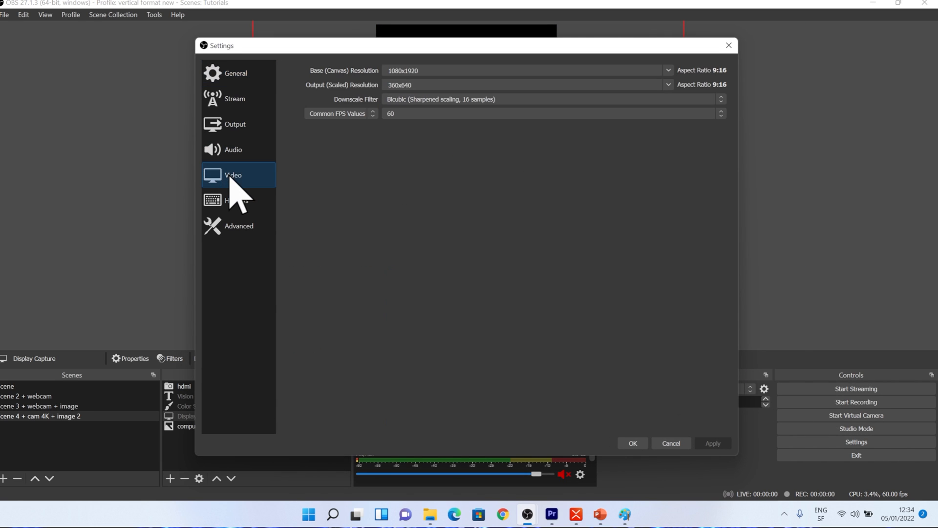
left_click(669, 84)
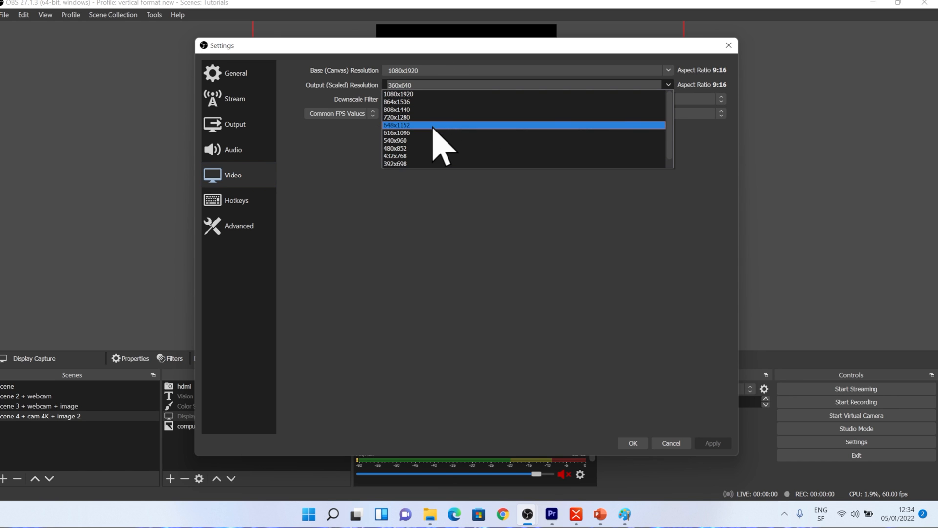
left_click(419, 95)
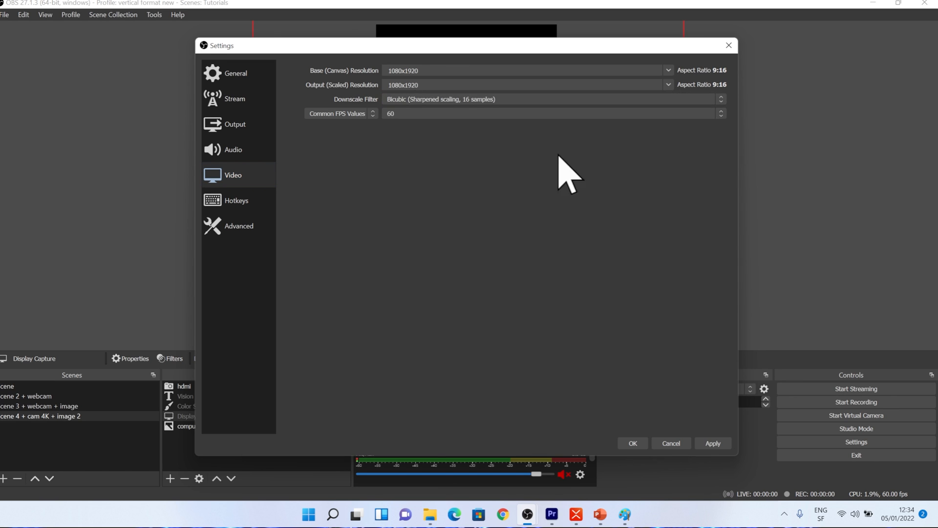
left_click(714, 443)
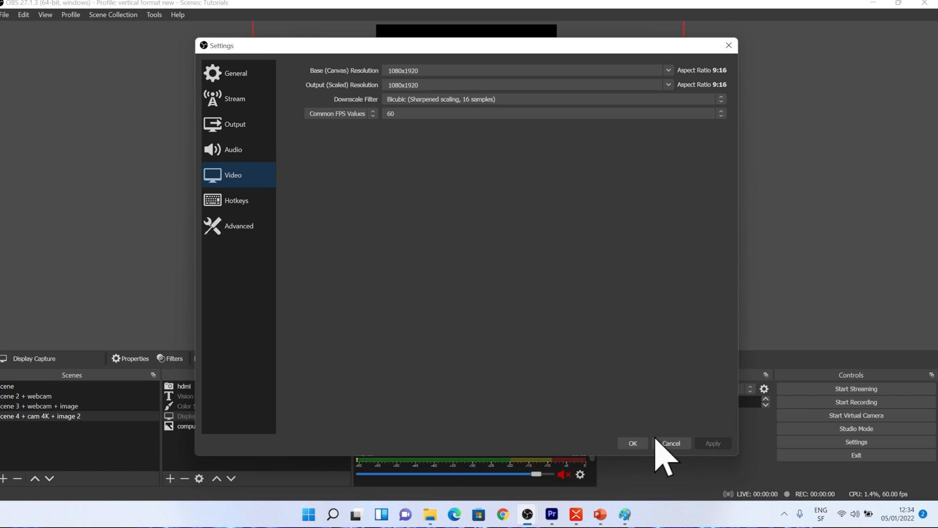
left_click(634, 443)
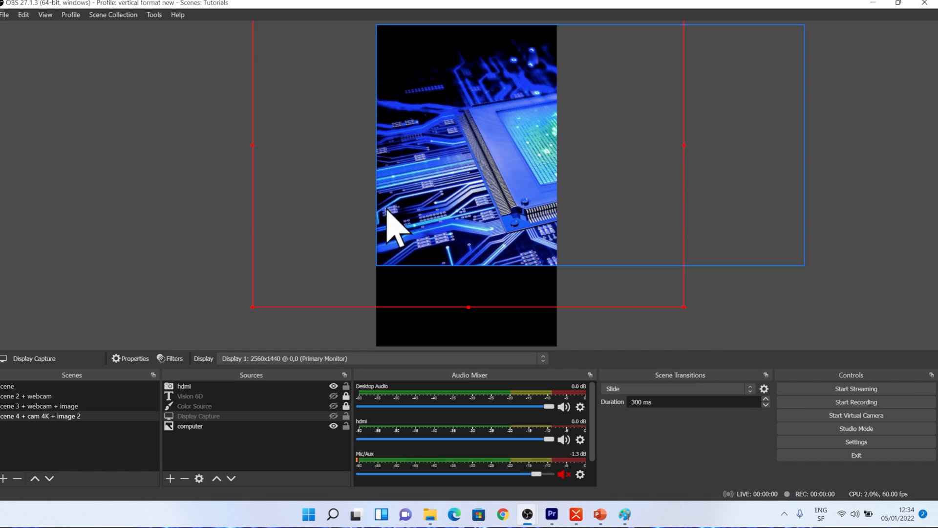
- Switch between the Untitled and vertical format new profiles to compare their canvases
left_click(72, 16)
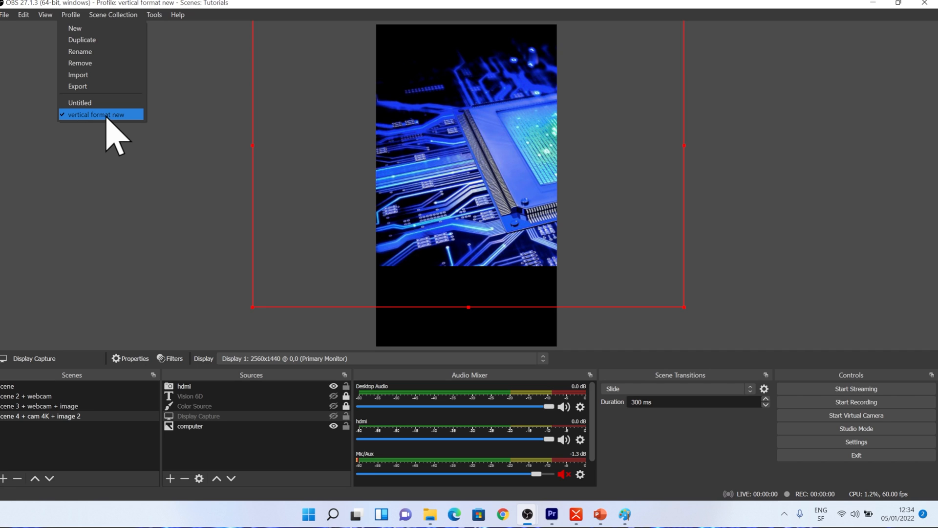
left_click(109, 131)
left_click(71, 15)
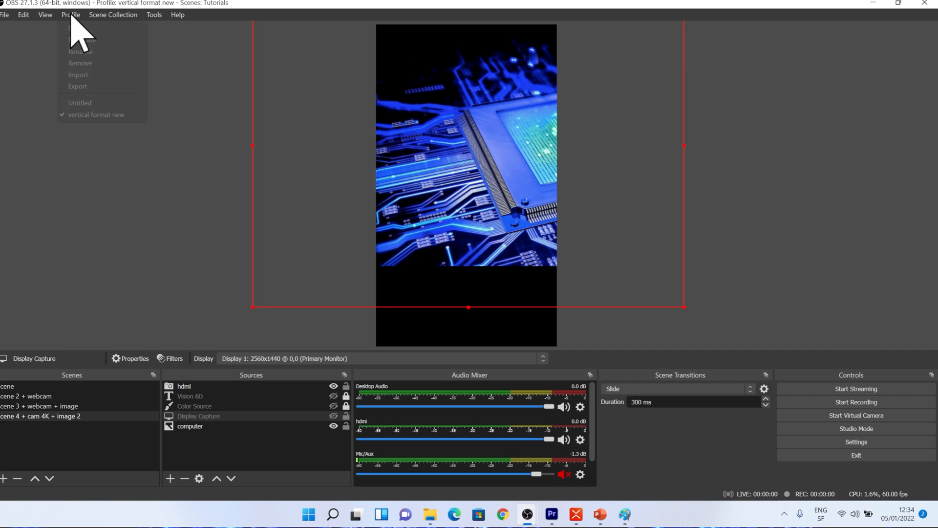
left_click(93, 103)
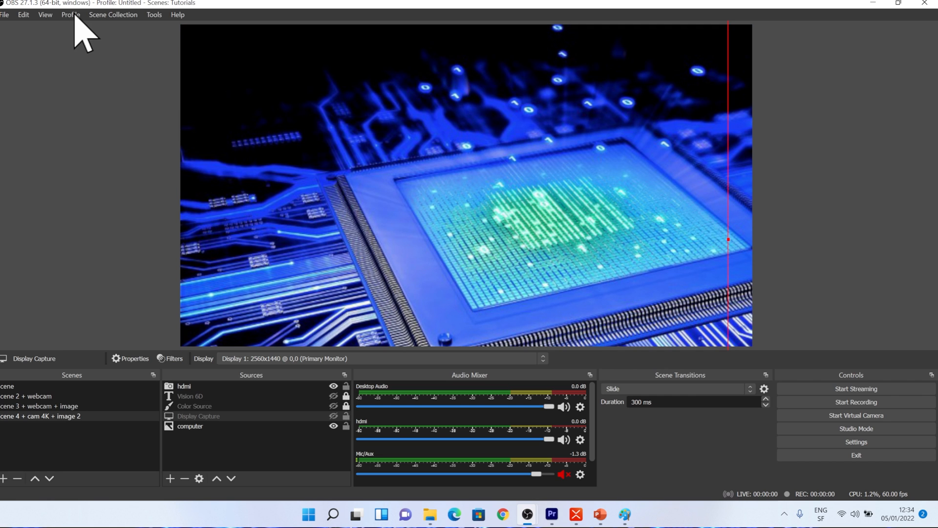
left_click(74, 16)
left_click(81, 116)
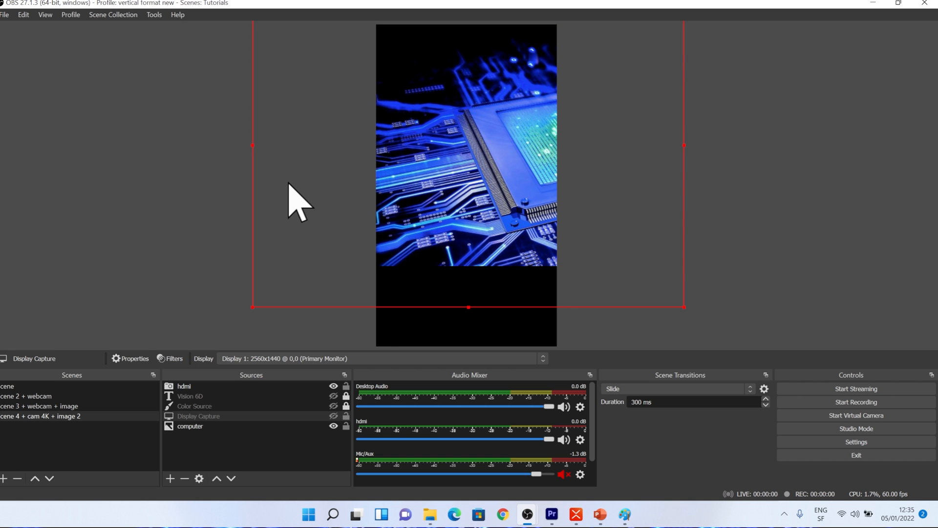
- Rename the Untitled profile to Tutorials format
left_click(71, 14)
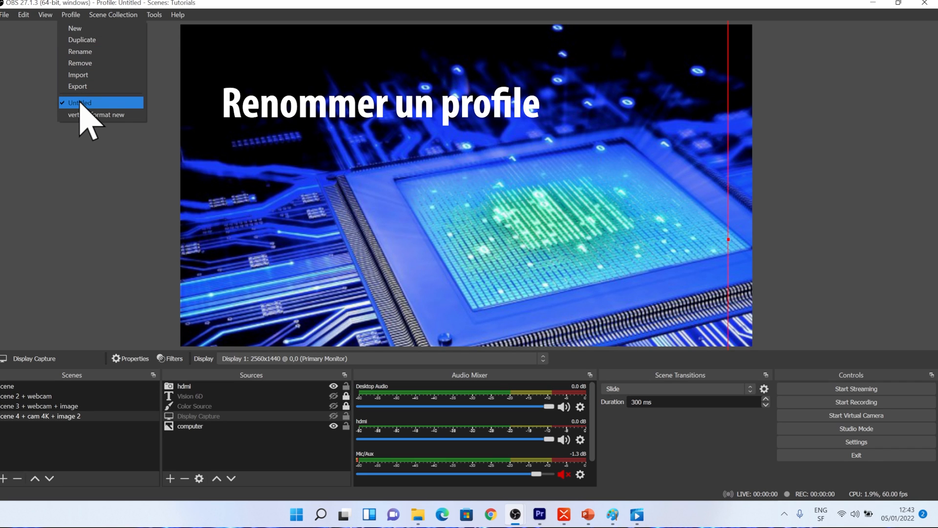
left_click(84, 54)
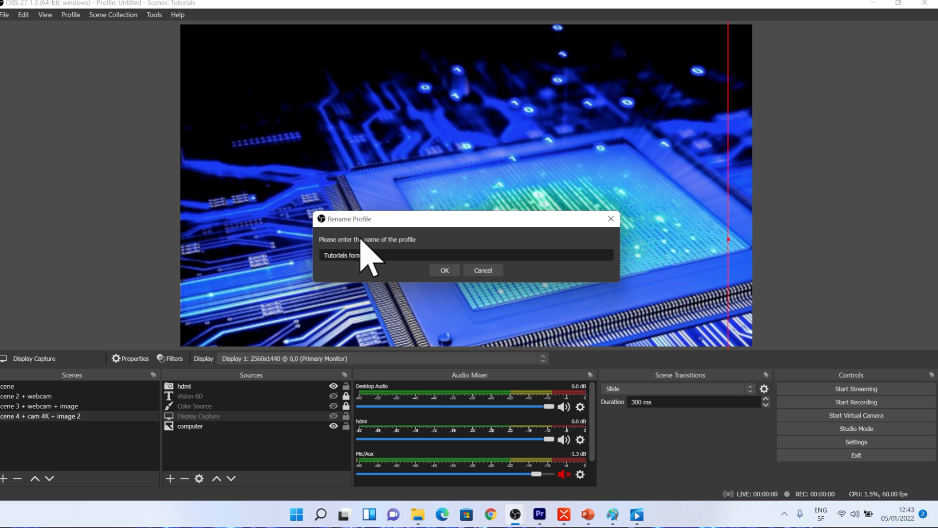
type("Tutorials format")
left_click(451, 272)
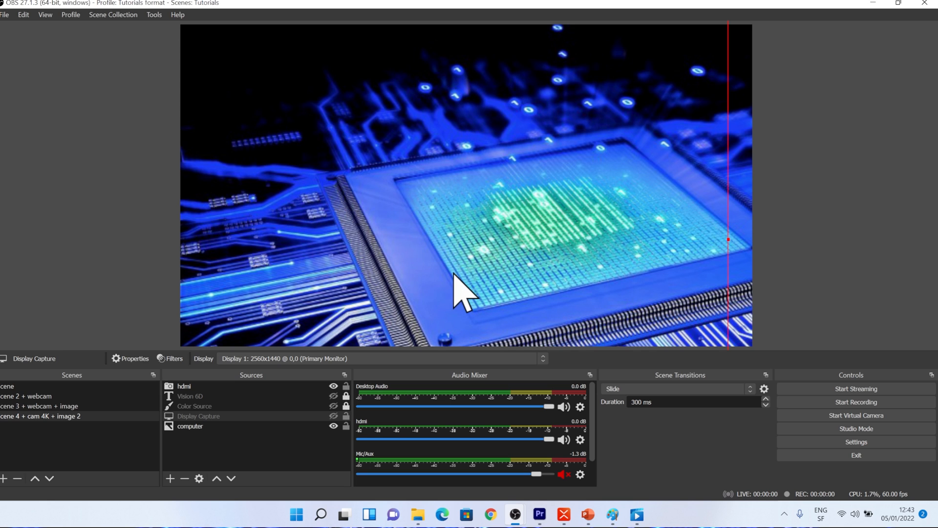
- Switch to the vertical format new profile and back to the Tutorial format profile
left_click(73, 16)
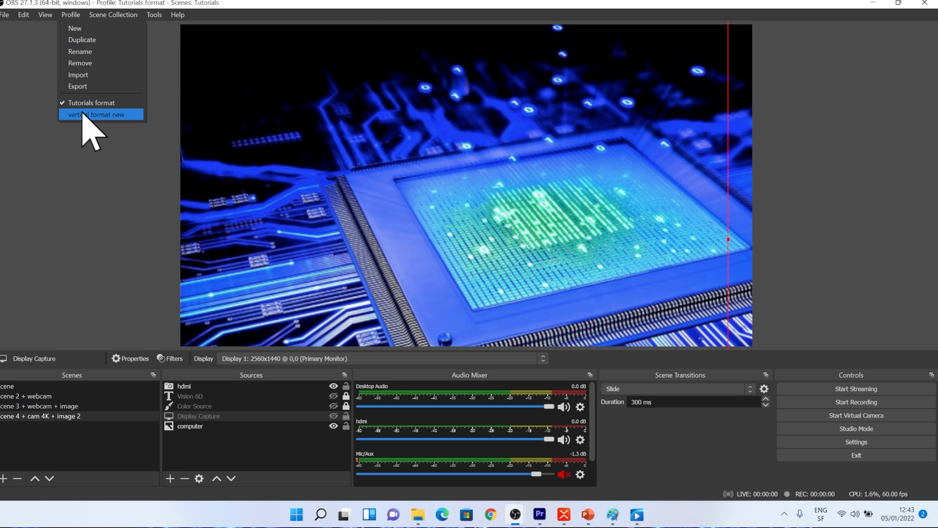
left_click(85, 117)
left_click(71, 16)
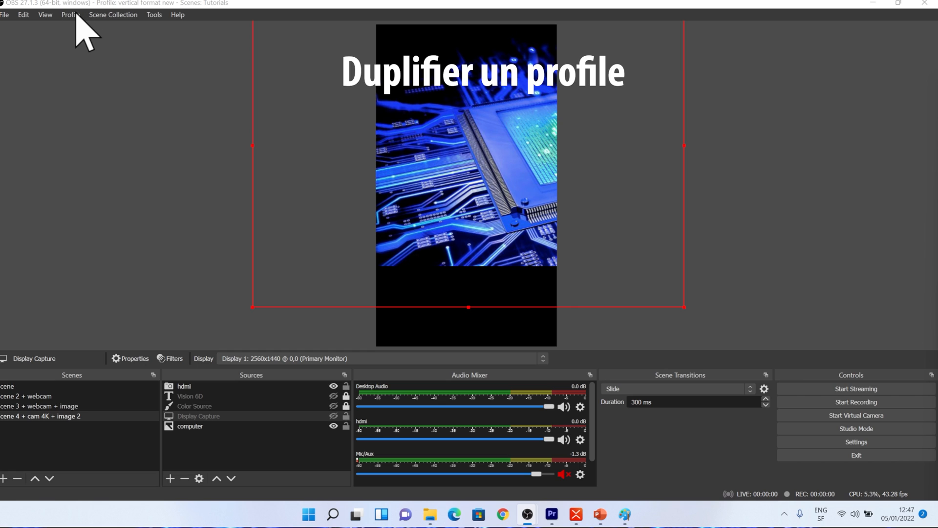
left_click(77, 16)
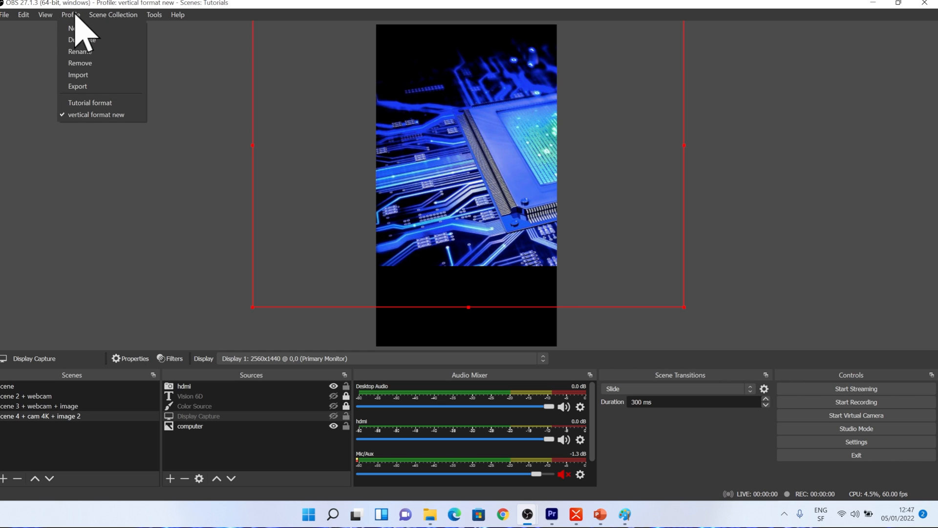
left_click(80, 102)
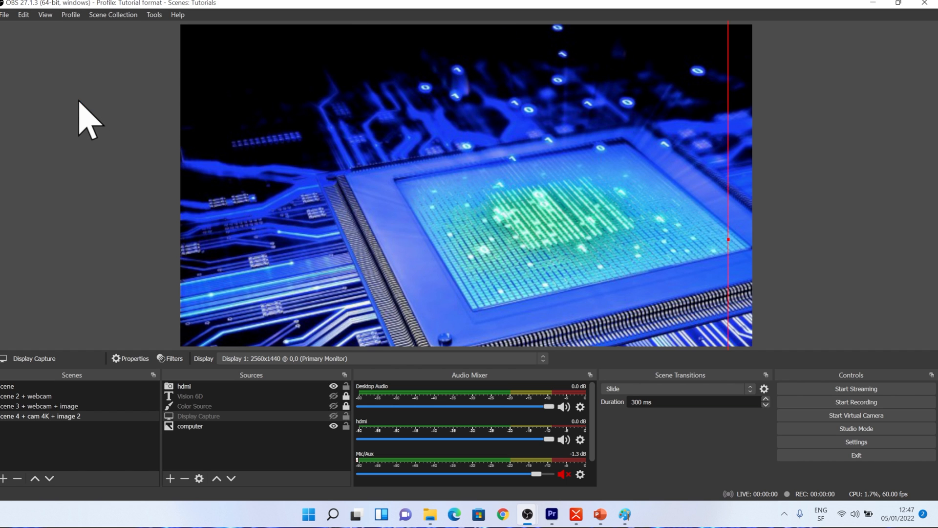
- Duplicate the Tutorial format profile under the name Vertical
left_click(74, 15)
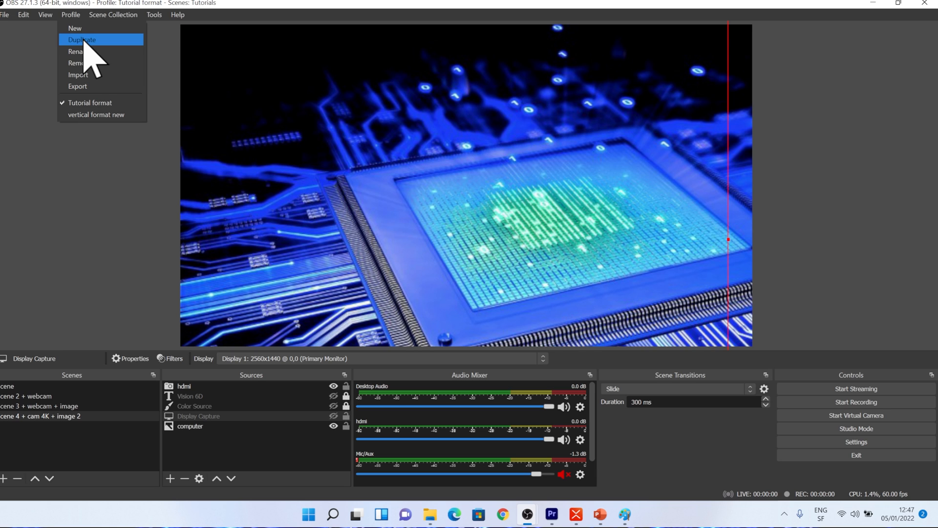
left_click(84, 40)
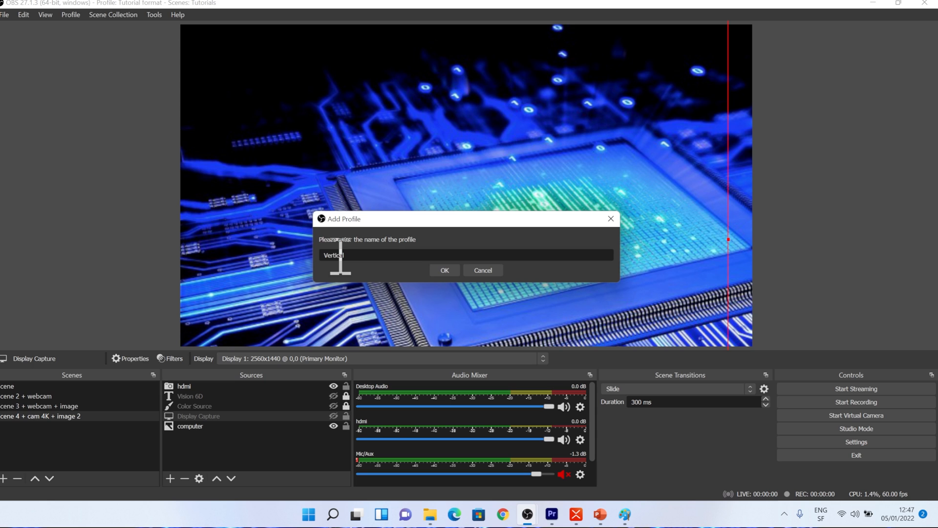
left_click(452, 272)
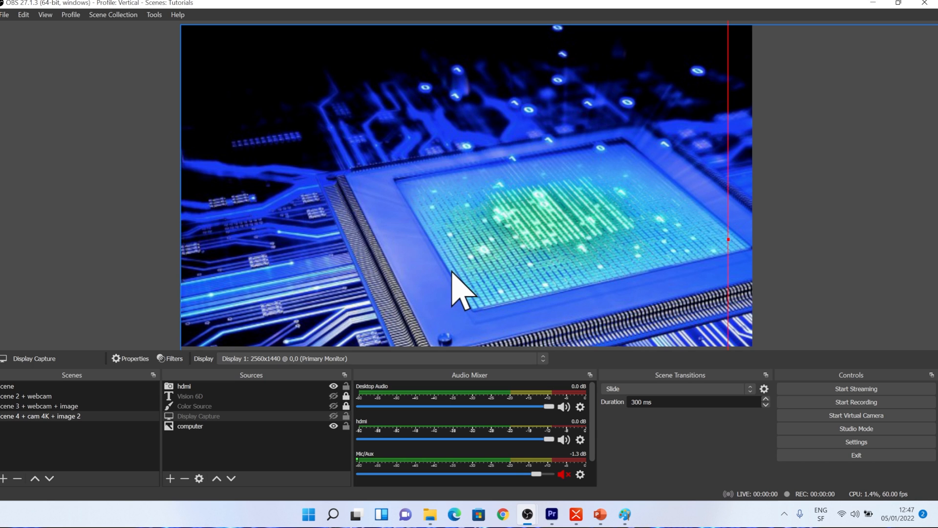
- Select the Vertical profile, open its video settings, and set the base canvas resolution to 1080x1920
left_click(70, 16)
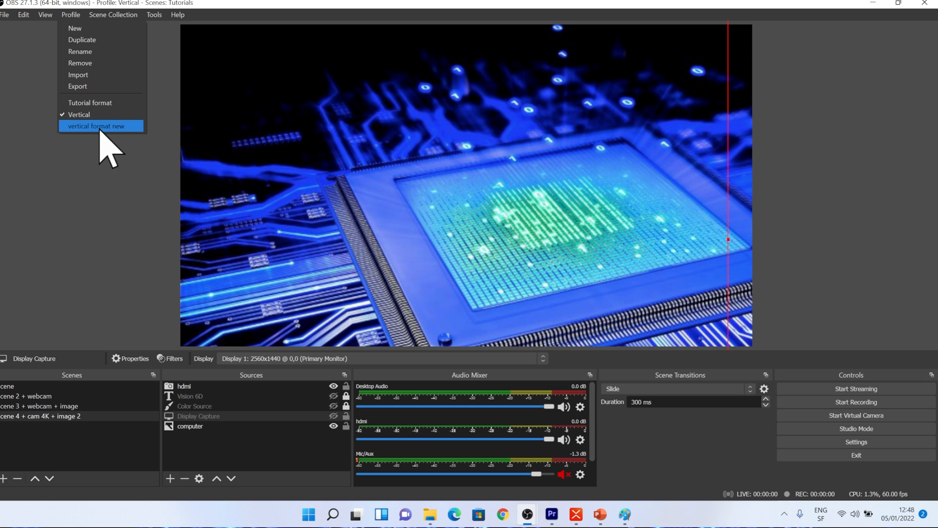
left_click(86, 115)
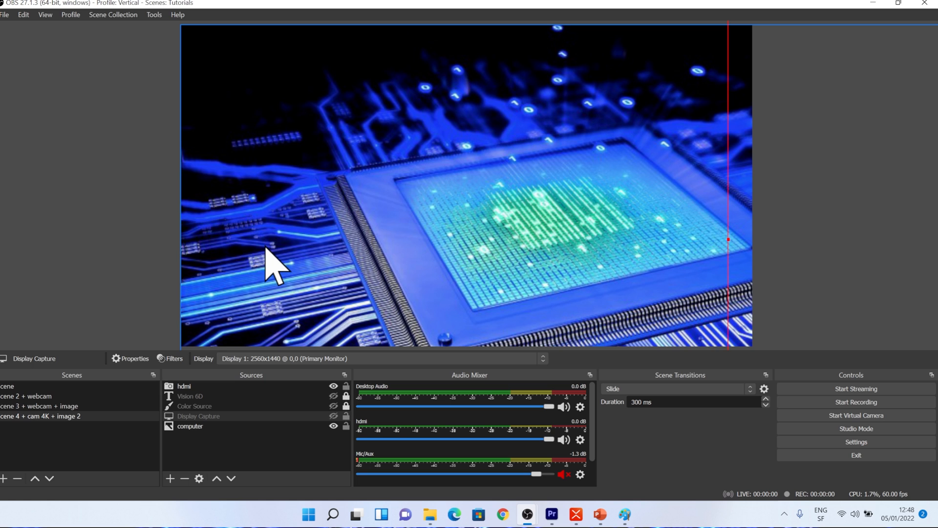
left_click(860, 441)
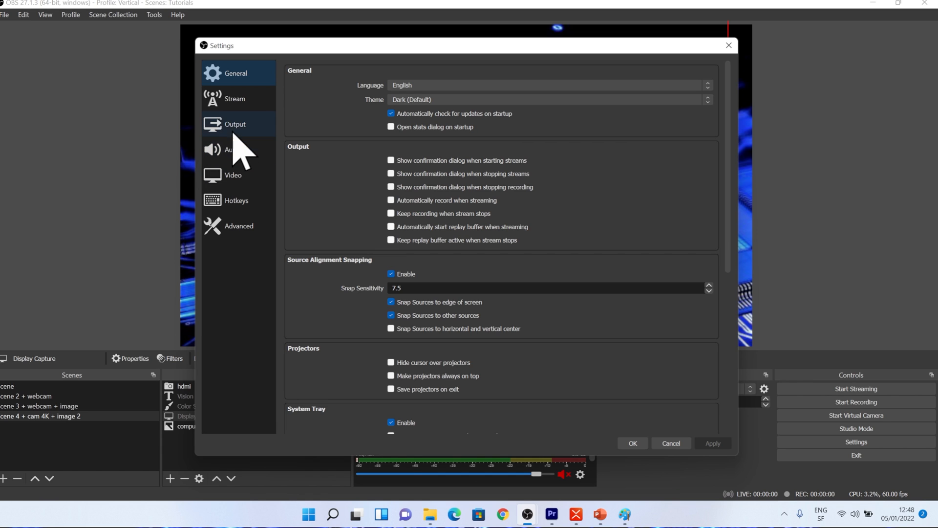
left_click(236, 171)
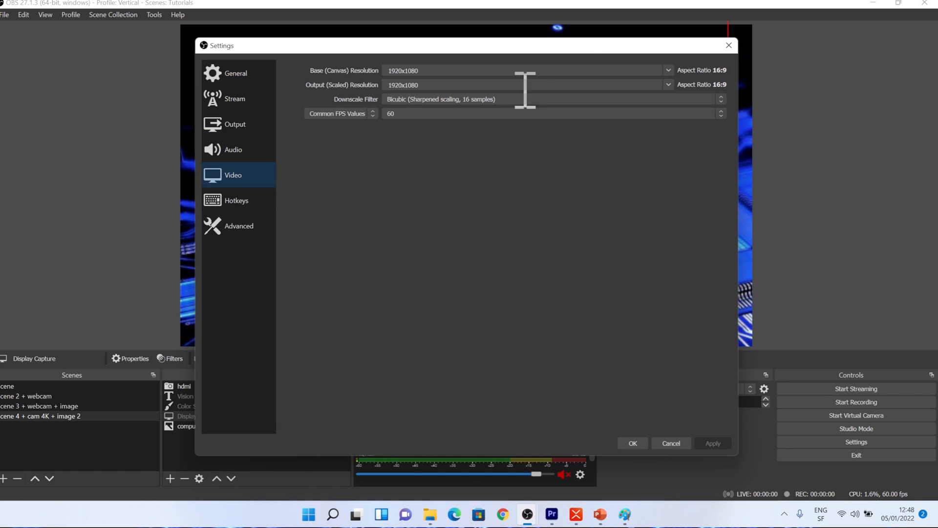
left_click(421, 71)
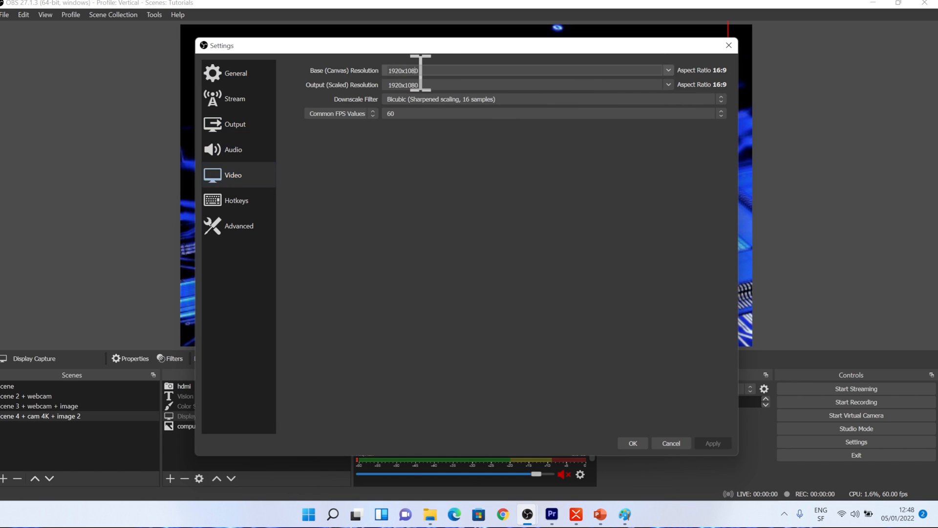
key("BackSpace")
key("BackSpace")
key("BackSpace")
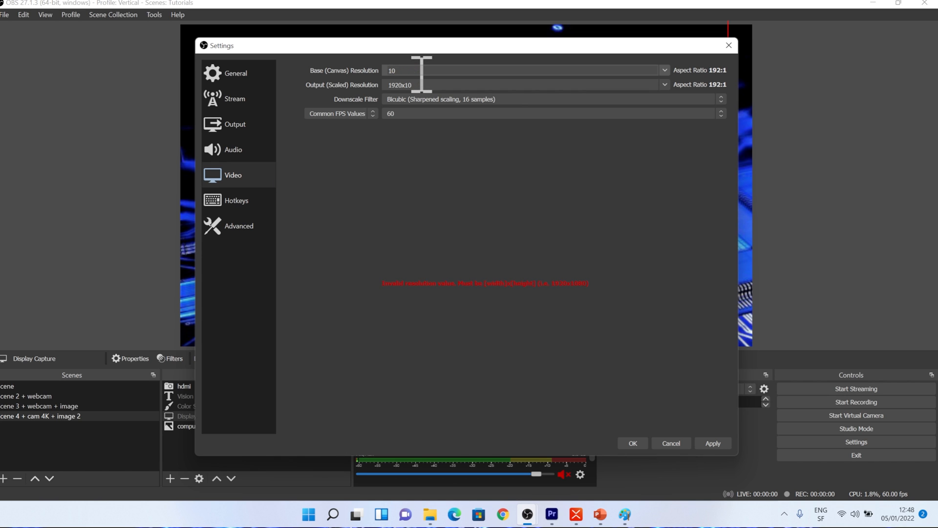
type("1080x1920")
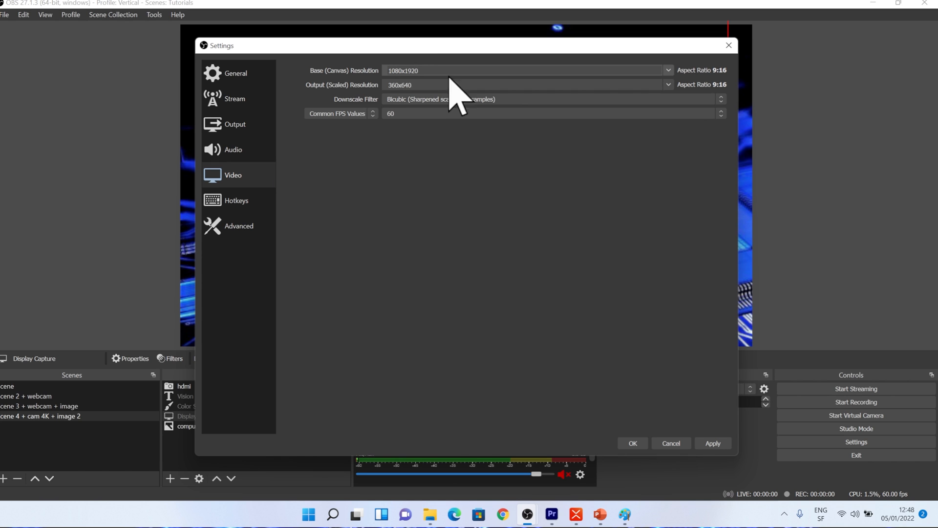
- Set the output resolution to 1080x1920 as well, apply and close the settings
left_click(668, 85)
left_click(415, 96)
left_click(714, 444)
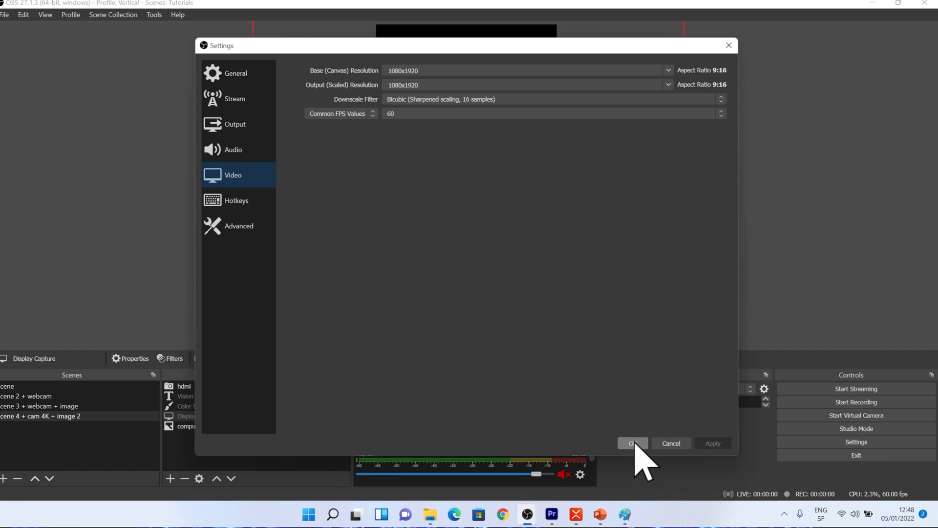
left_click(633, 443)
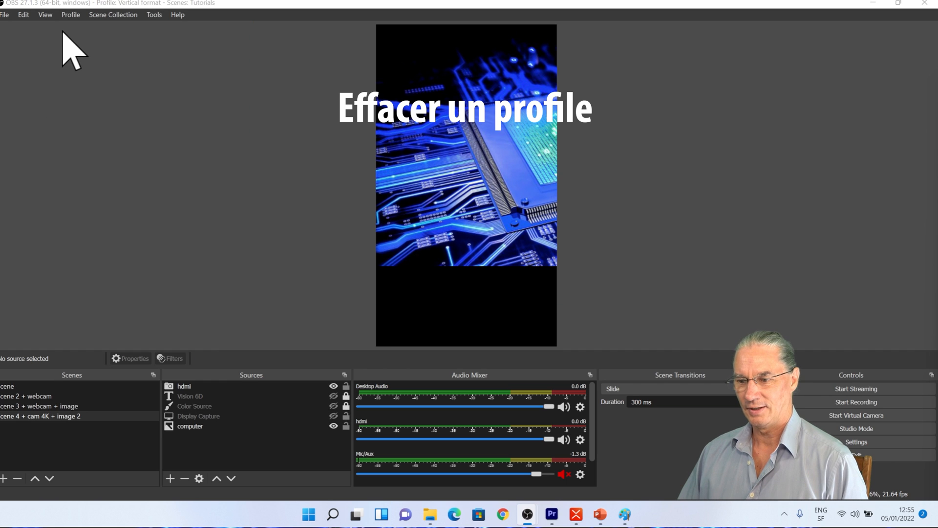
- Switch to the vertical format new profile
left_click(70, 15)
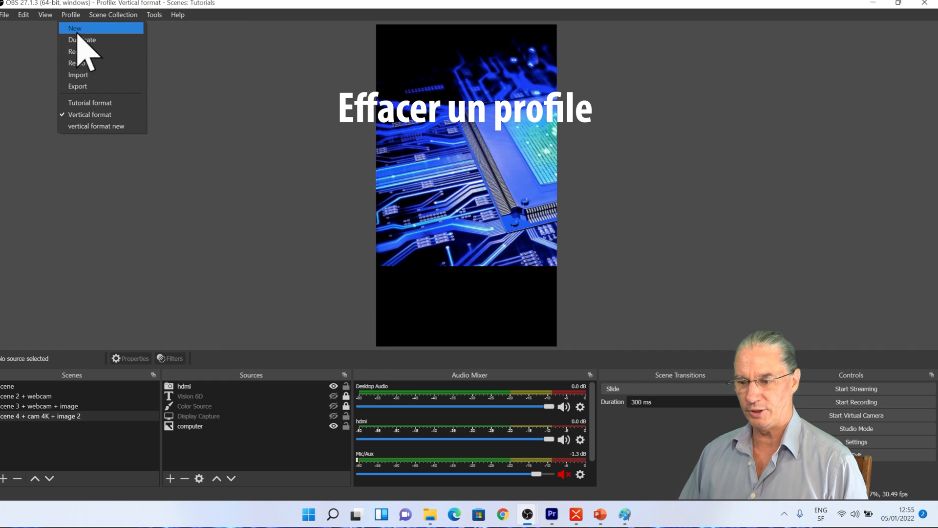
left_click(130, 125)
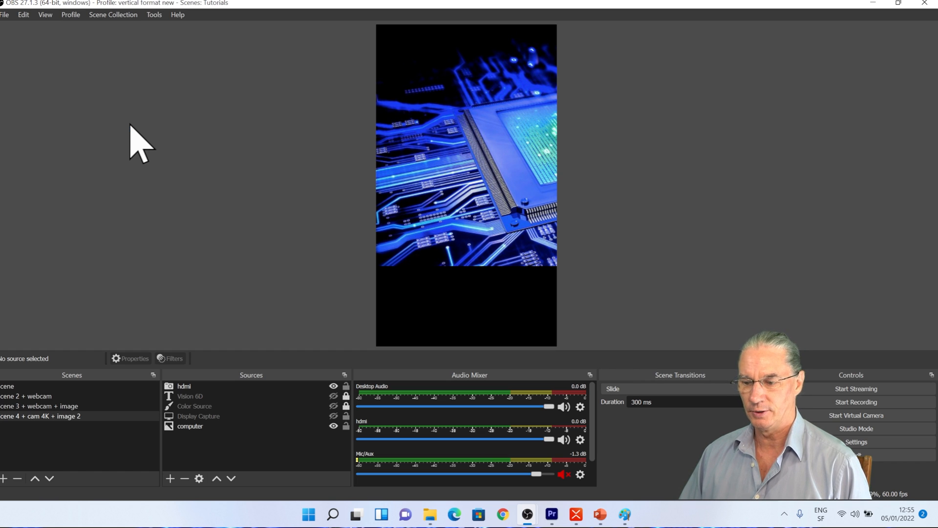
left_click(70, 15)
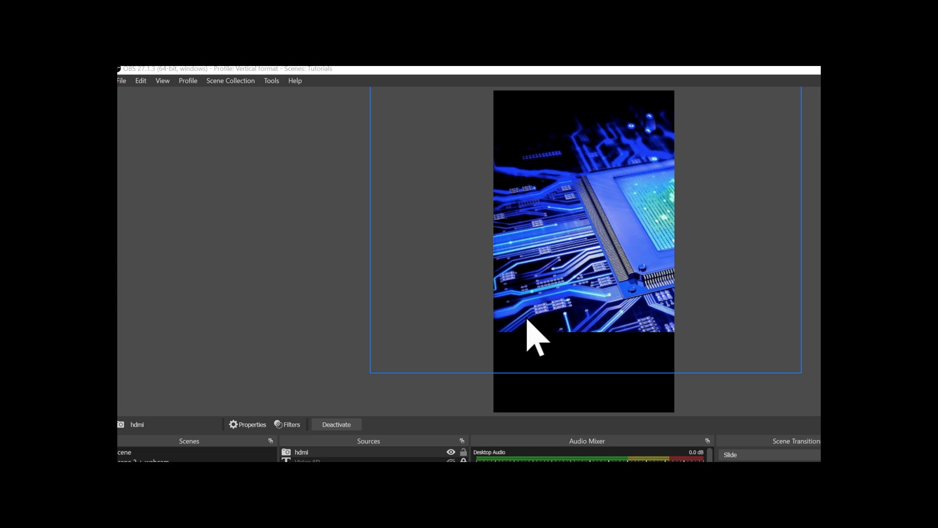
- Deselect the source and duplicate the current scene collection under the name Vertical 2
left_click(333, 311)
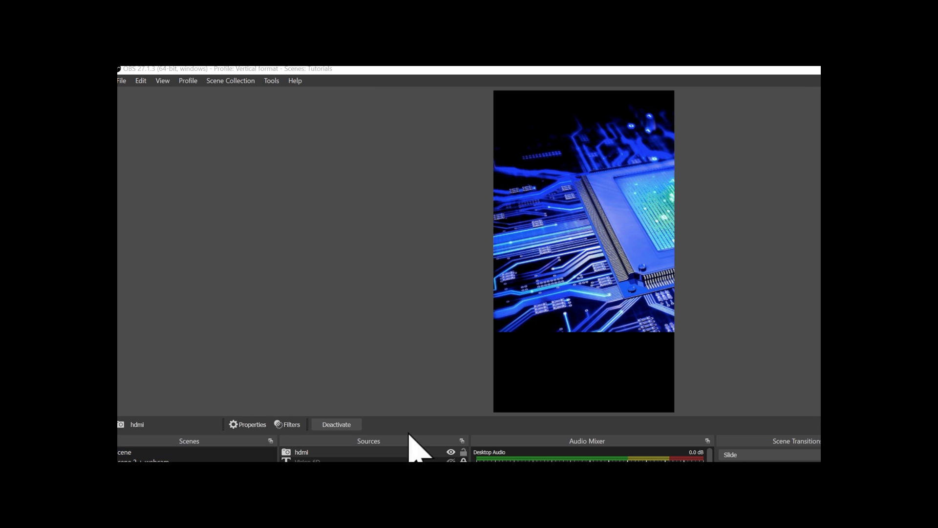
left_click(597, 310)
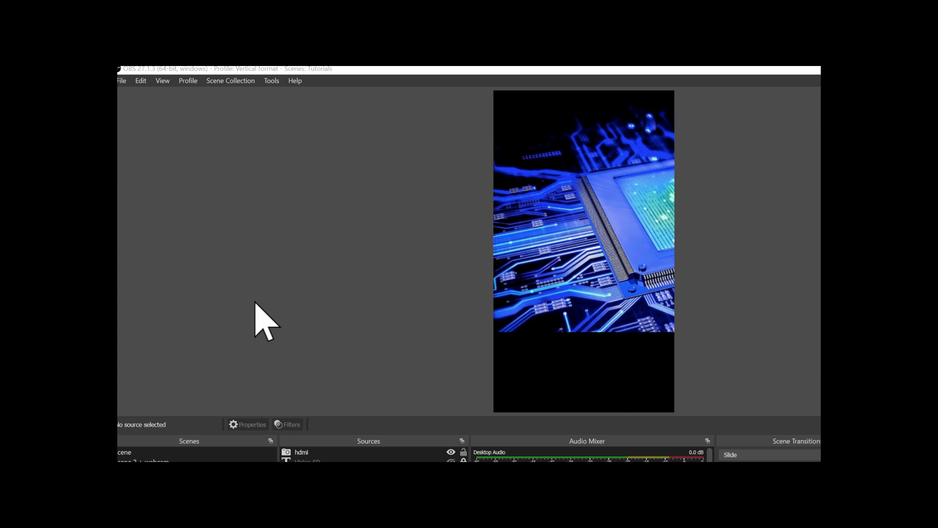
left_click(224, 82)
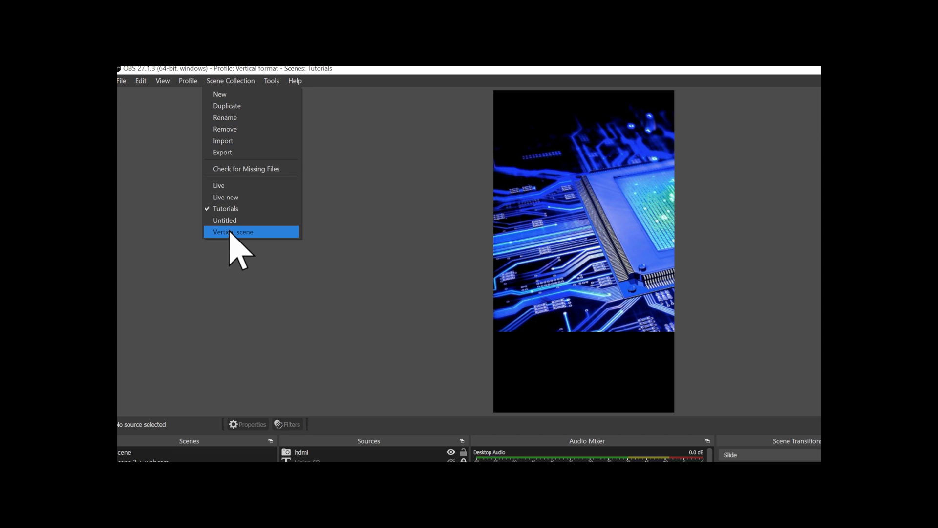
left_click(239, 106)
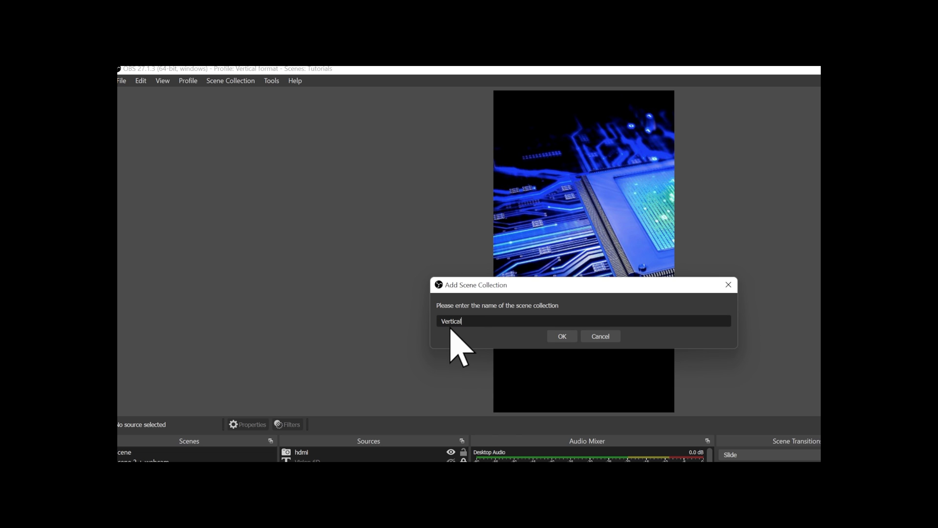
left_click(553, 338)
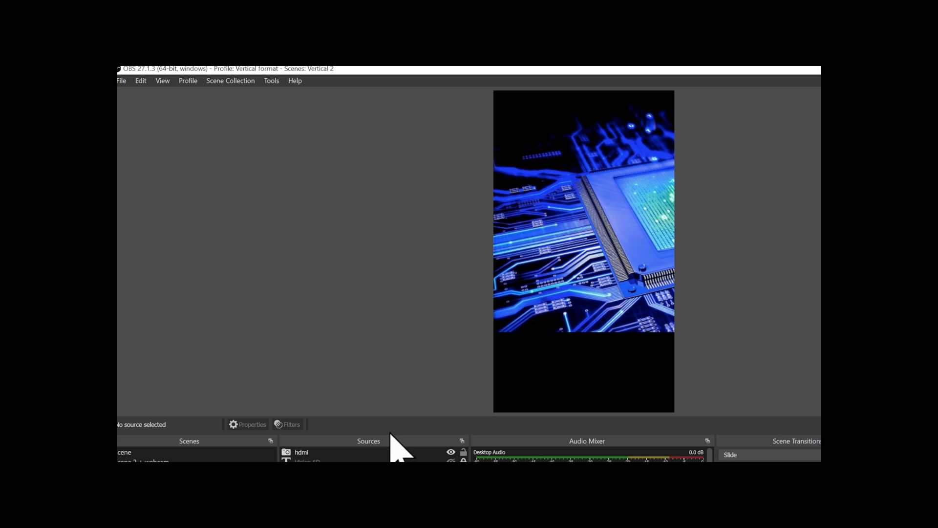
- Add a new Media Source named Milkyway to the scene
left_click(287, 527)
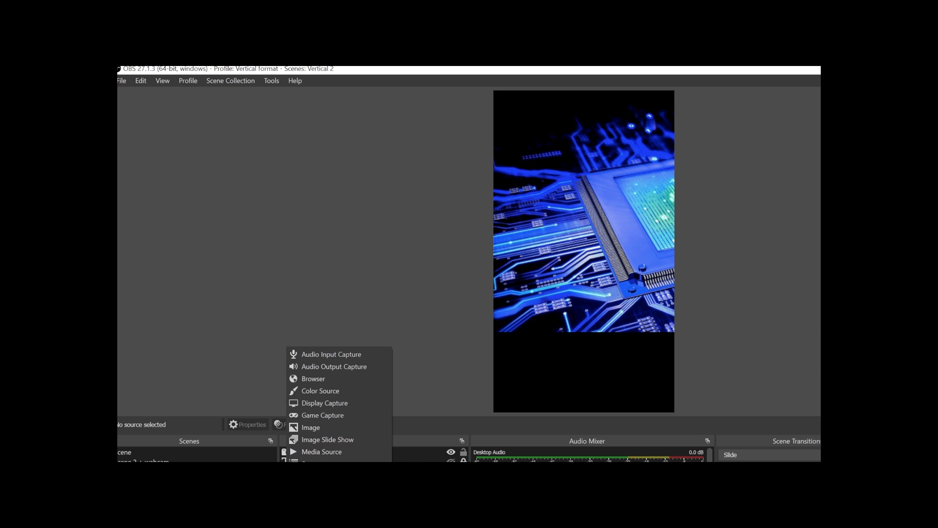
left_click(334, 452)
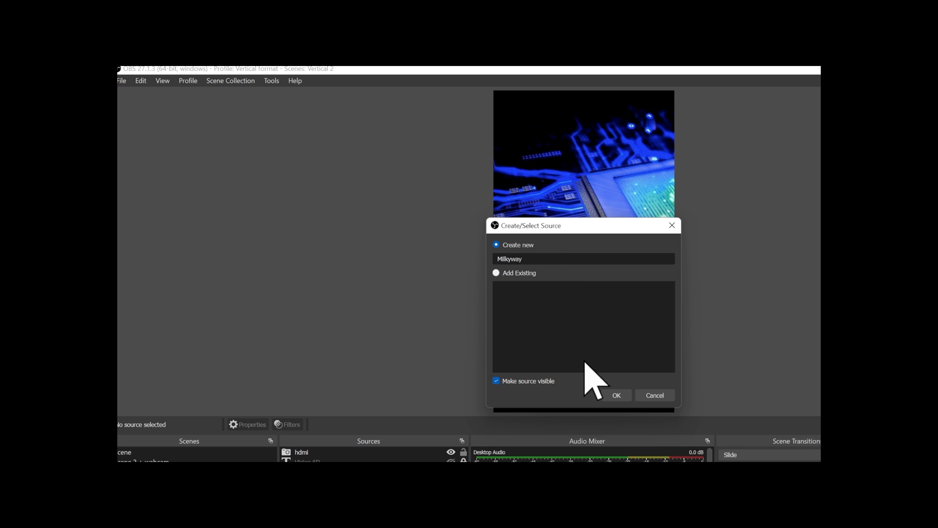
left_click(619, 396)
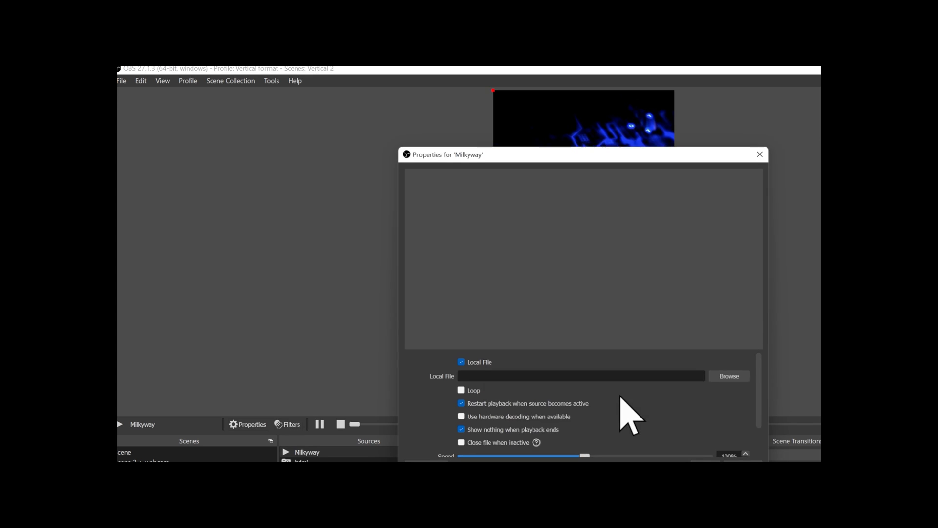
- Load the milkyway video from D:\Vision6Dproj\v6-videos\v6-footage\astronomy into Milkyway and narrow it to fit the canvas width
left_click(733, 381)
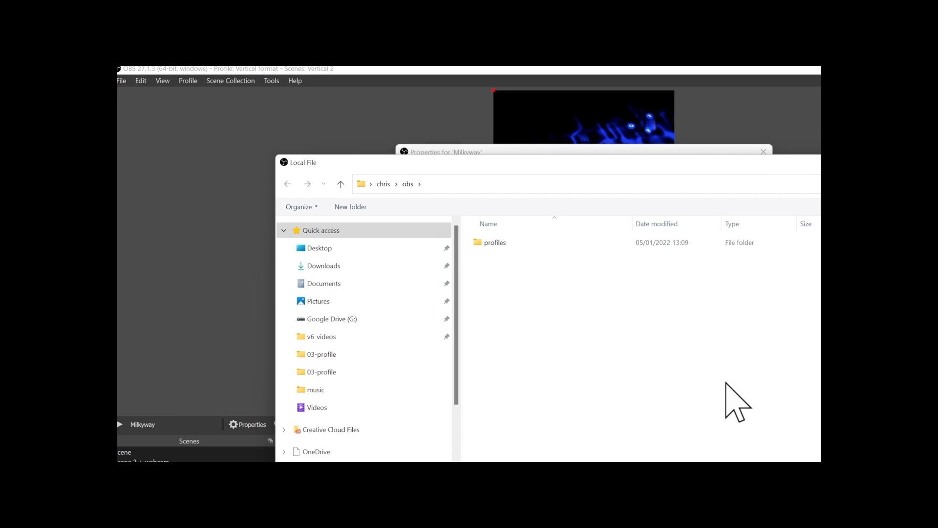
left_click(442, 187)
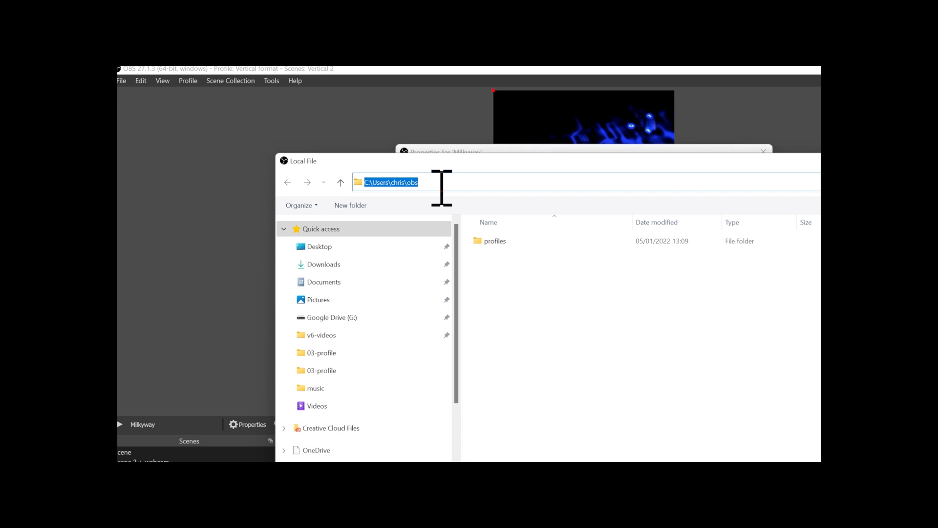
type("D:\\Vision6Dproj\\v6-videos\\v6-footage\\astronomy")
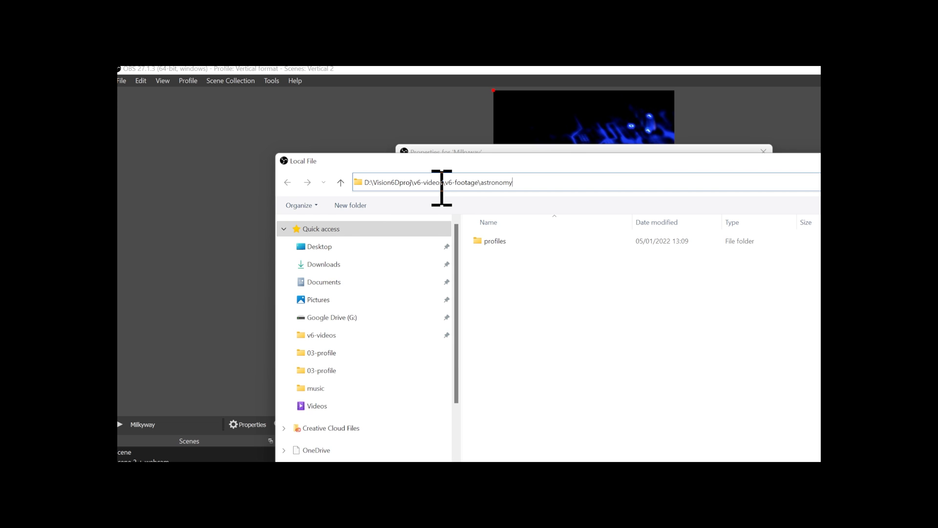
key("Return")
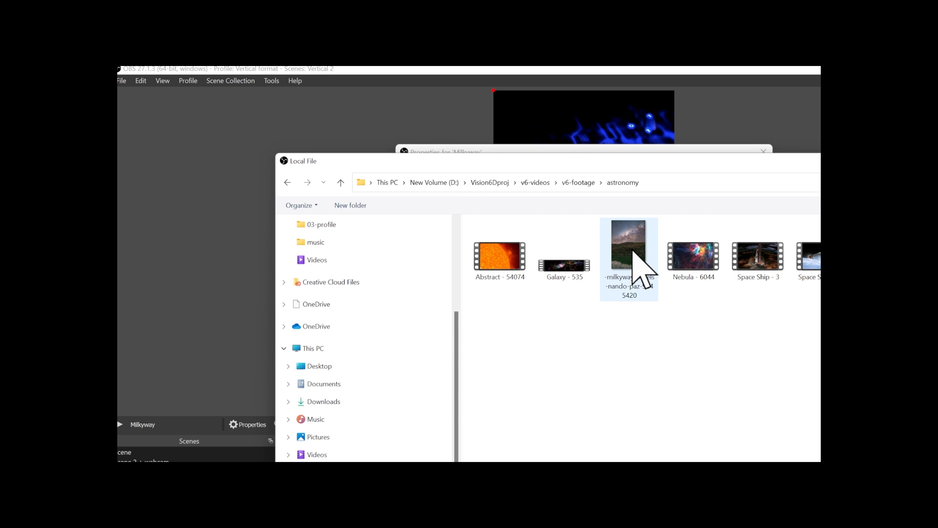
double_click(633, 251)
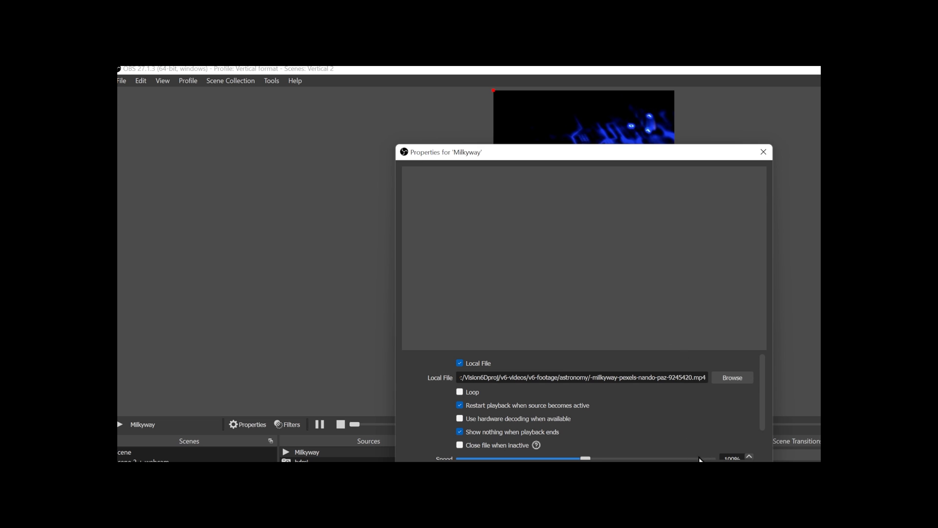
key("Return")
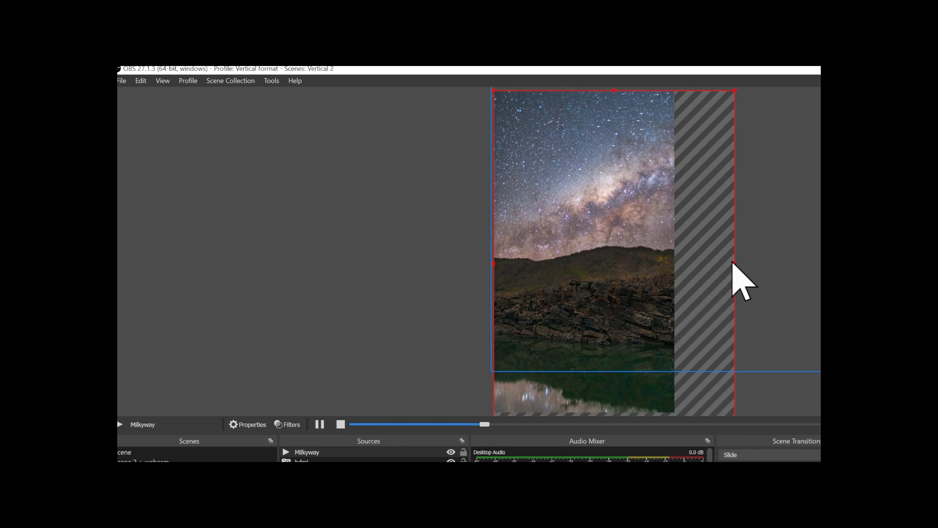
left_click_drag(733, 264, 683, 268)
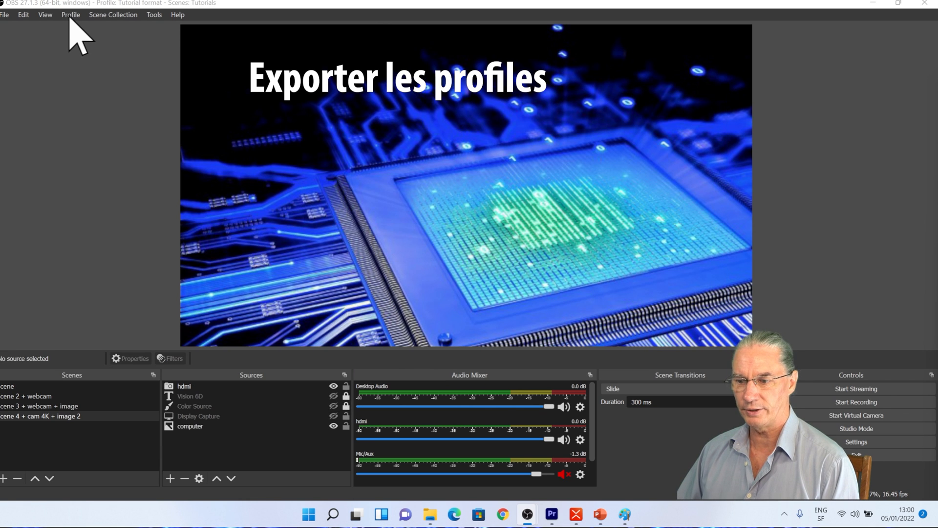
- Start exporting the profile and create a new folder named obs in the user folder
left_click(71, 15)
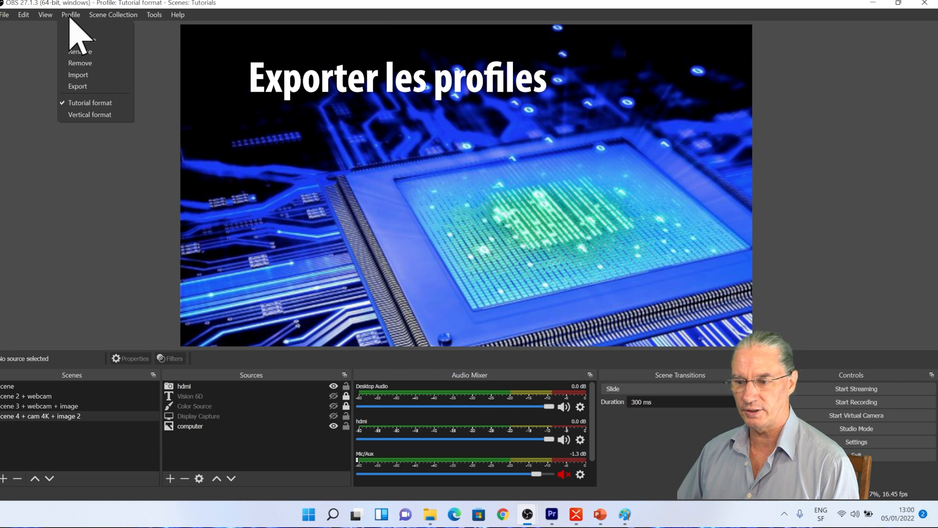
left_click(78, 86)
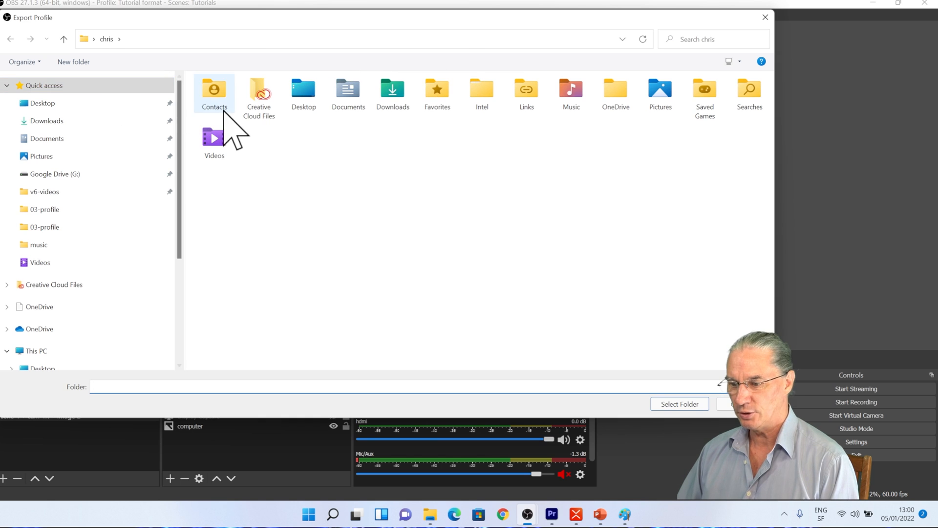
right_click(334, 219)
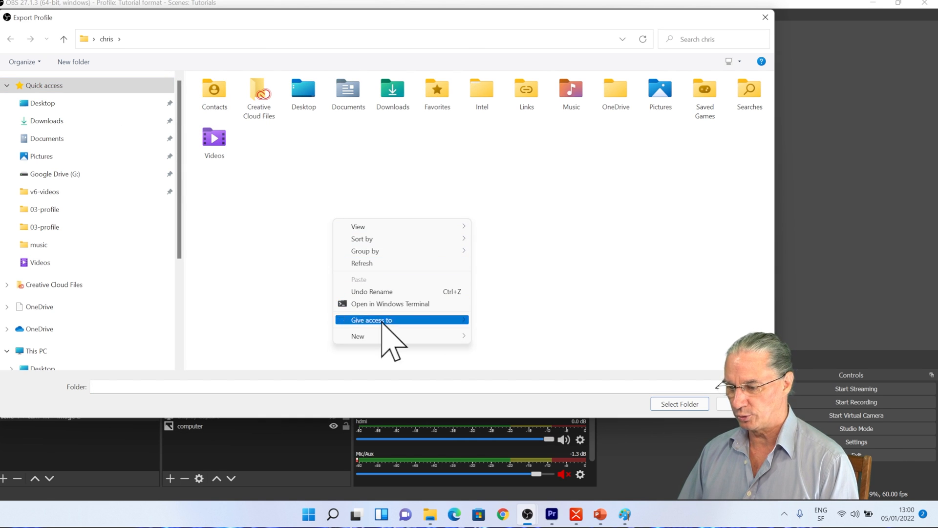
mouse_move(462, 337)
left_click(491, 337)
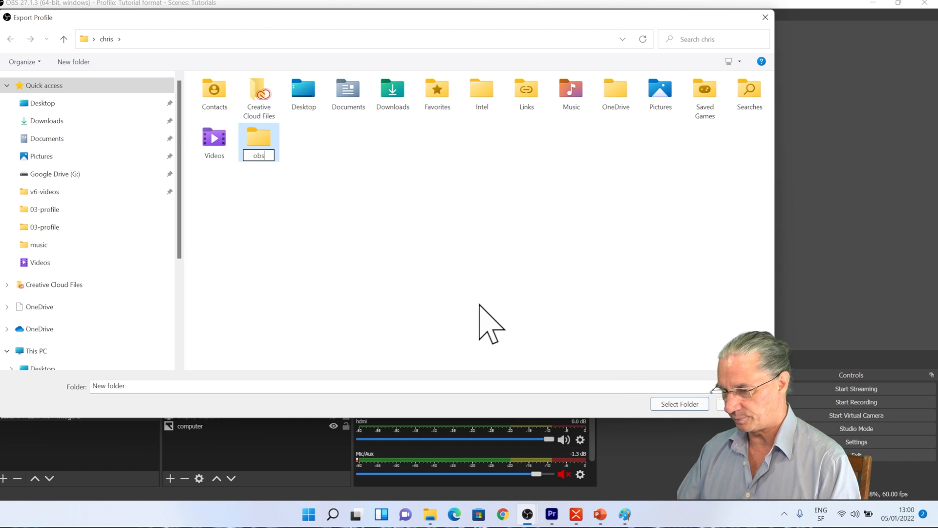
key("Return")
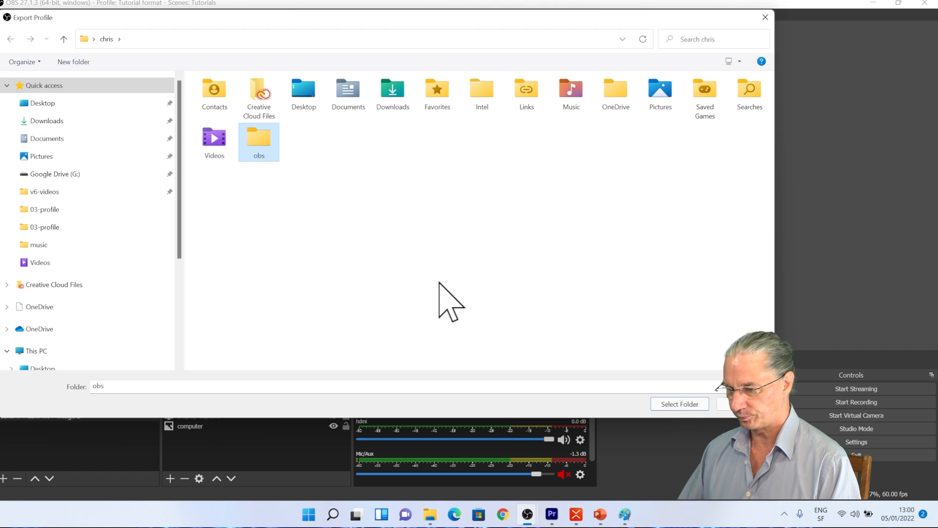
- Open the obs folder and create a subfolder named profiles inside it
double_click(269, 141)
right_click(265, 147)
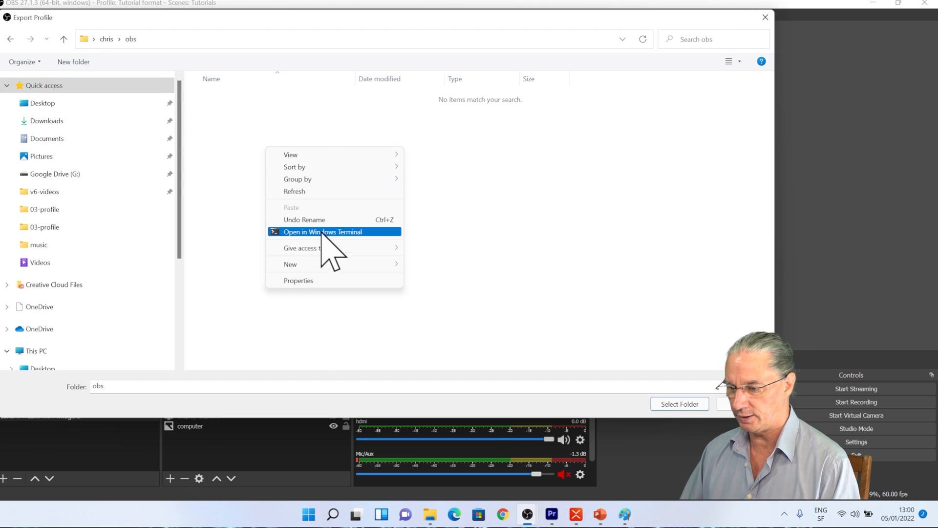
mouse_move(393, 264)
left_click(431, 263)
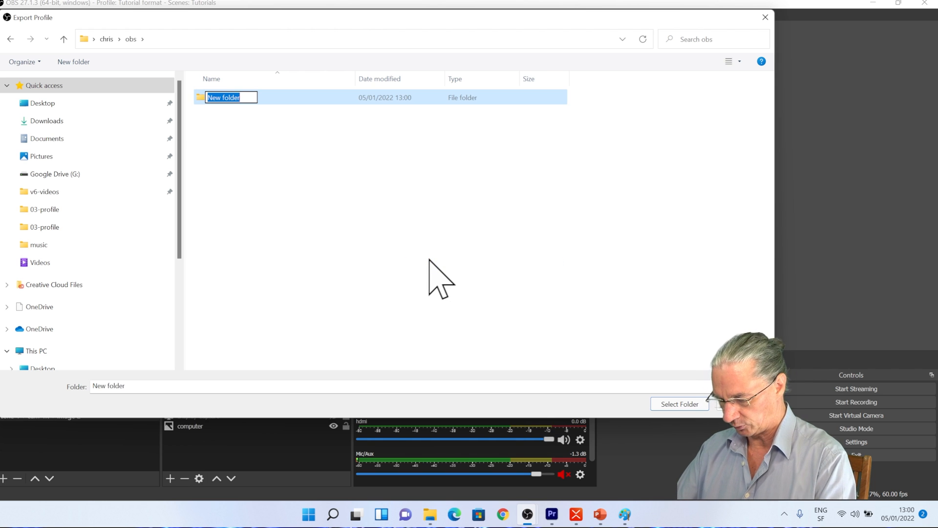
type("profile")
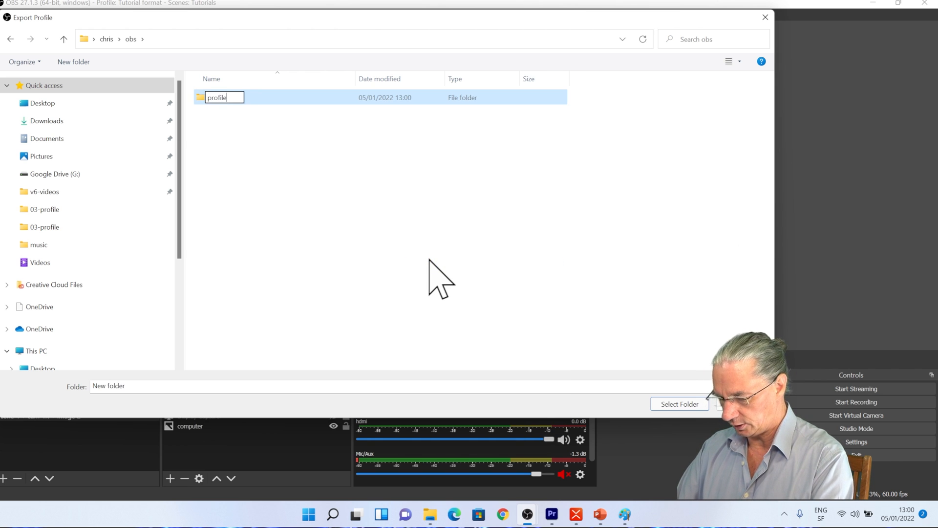
type("s")
key("Return")
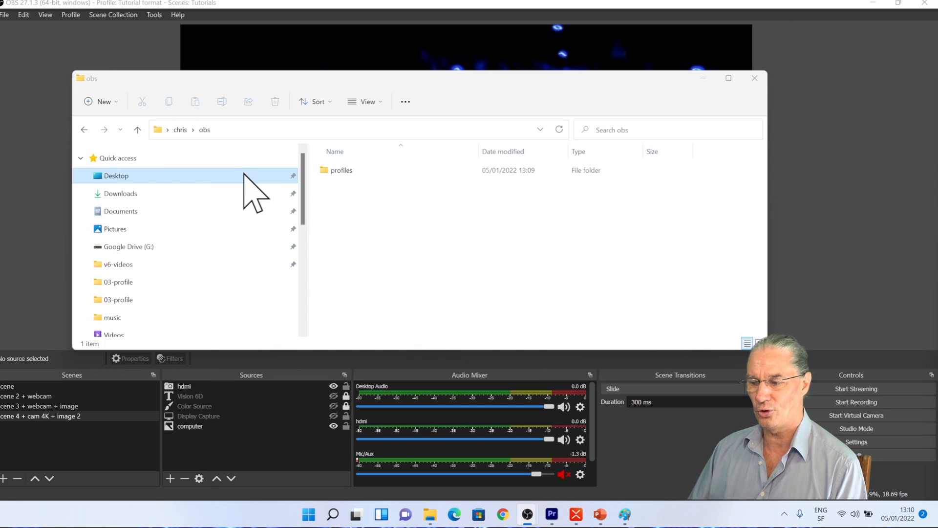
- Open the exported profiles and Tutorial_format folders in File Explorer to inspect their files
double_click(325, 172)
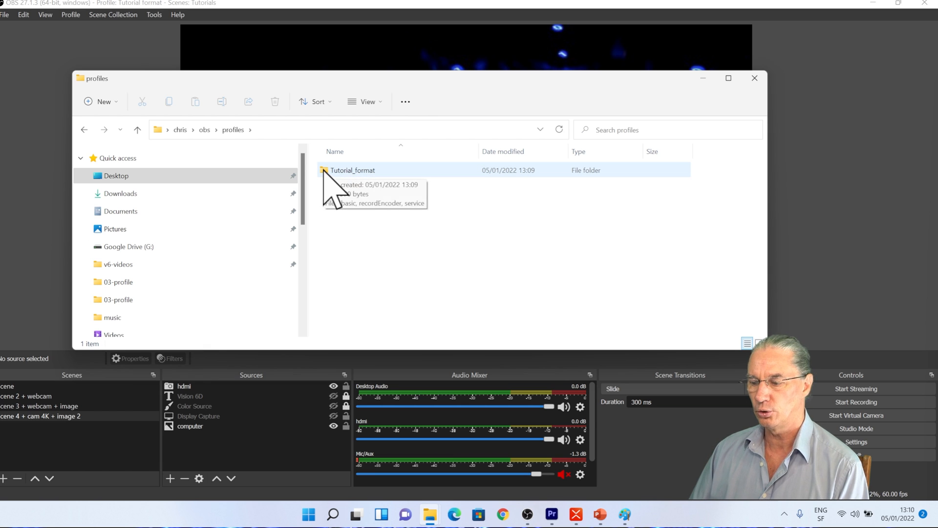
double_click(324, 173)
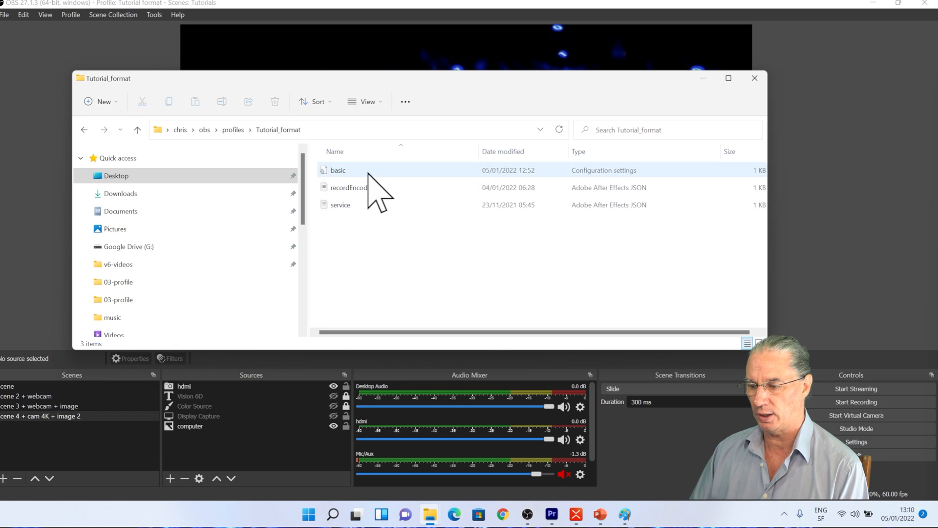